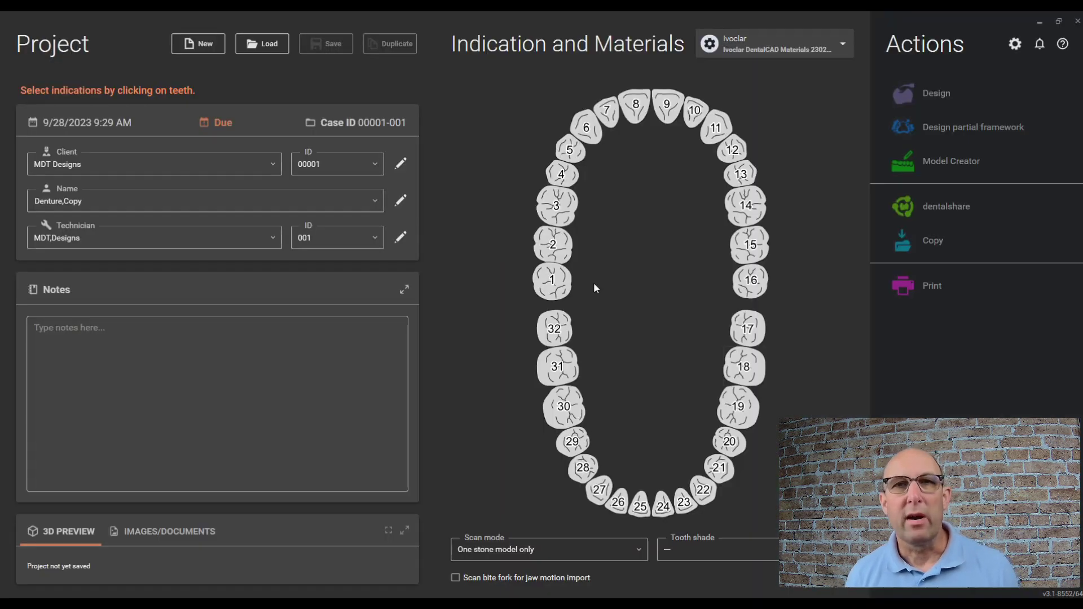
Make tooth 2 a 1:1 Process single-arch full denture over the lower antagonist.
{"action": "left_click", "coordinate": [554, 249]}
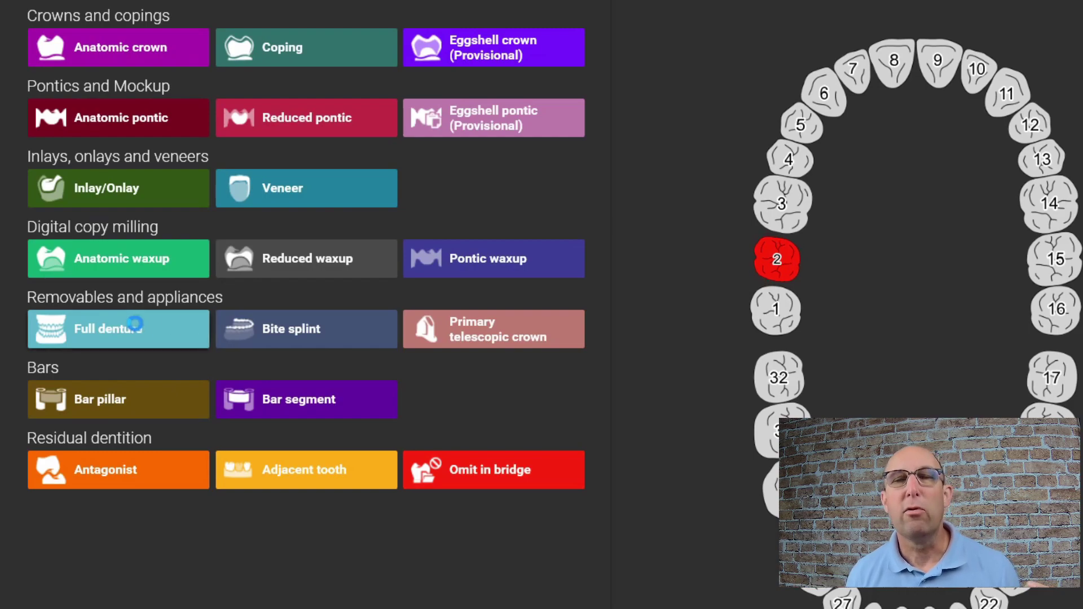
{"action": "left_click", "coordinate": [134, 324]}
{"action": "left_click", "coordinate": [1007, 144]}
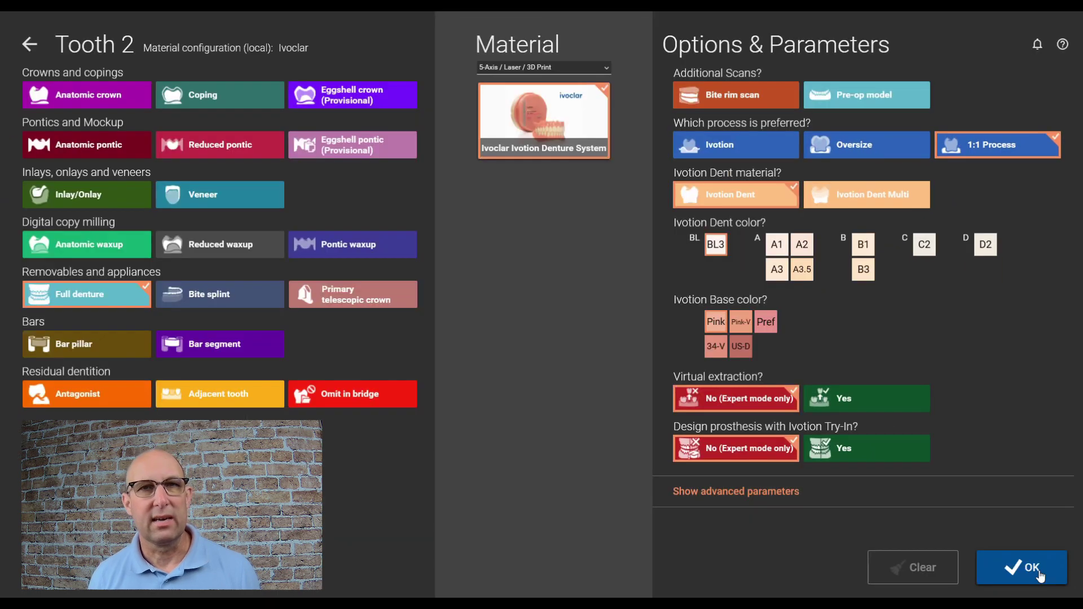
{"action": "left_click", "coordinate": [1040, 576]}
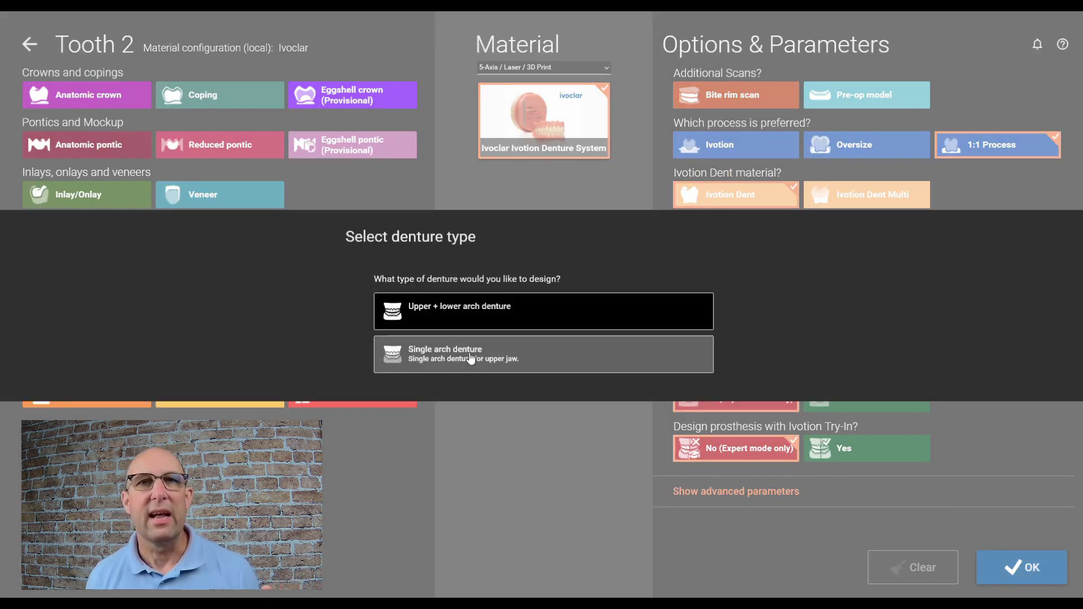
{"action": "left_click", "coordinate": [471, 356]}
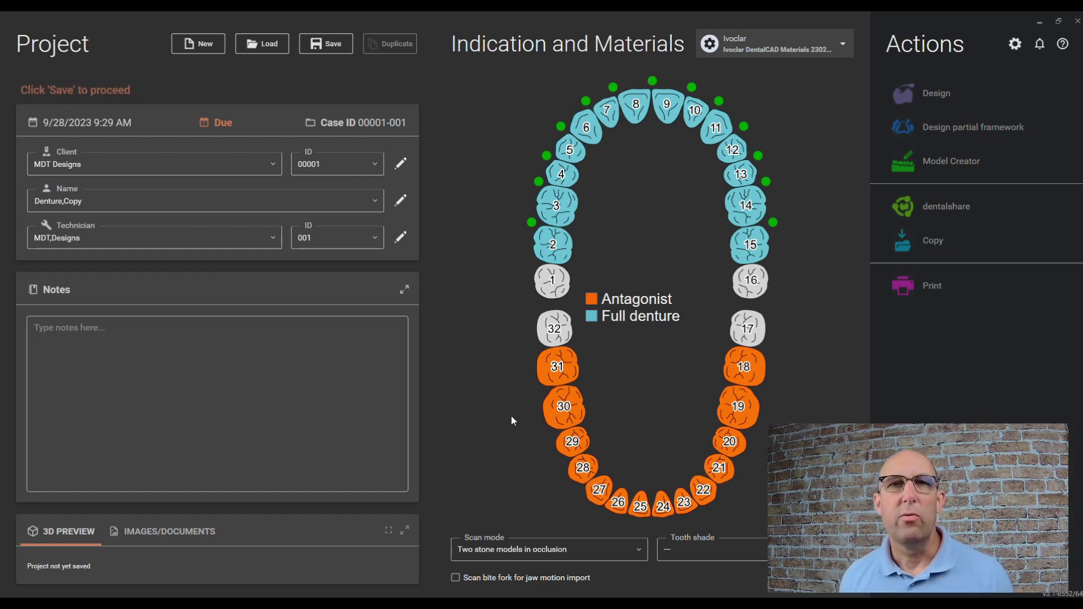
Choose tooth shade A1 and save the case.
{"action": "left_click", "coordinate": [683, 556]}
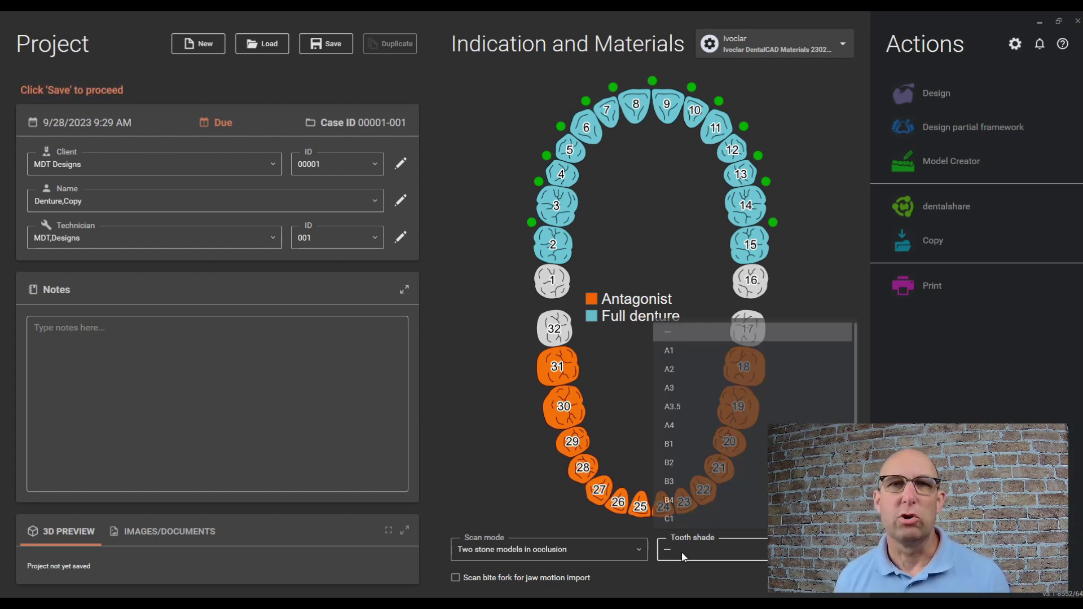
{"action": "left_click", "coordinate": [667, 350]}
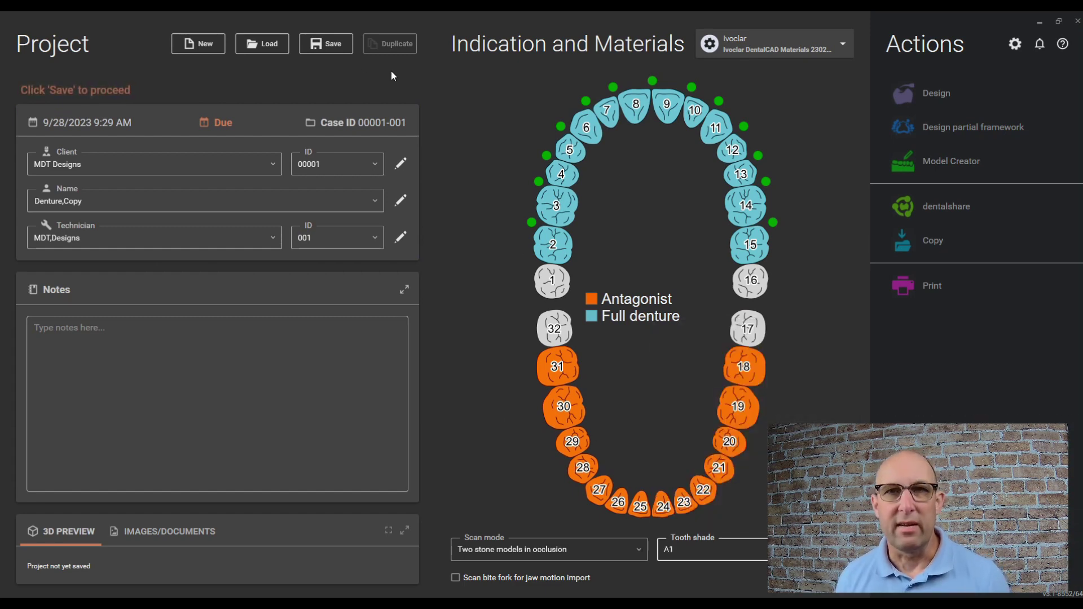
{"action": "left_click", "coordinate": [332, 48]}
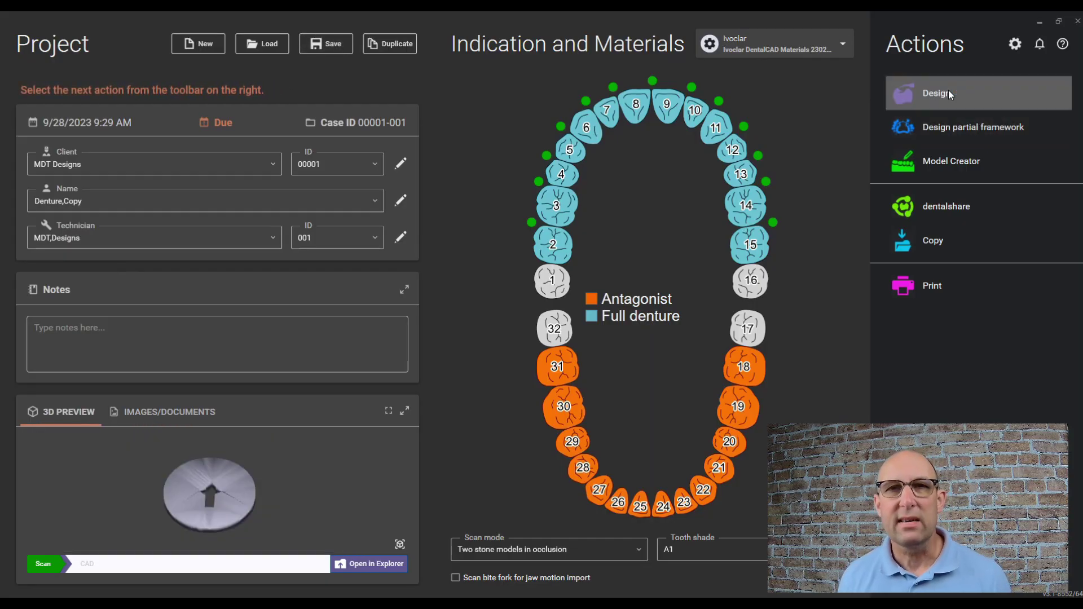
Start the design, pass the scan orientation step and switch to Expert mode.
{"action": "left_click", "coordinate": [949, 93]}
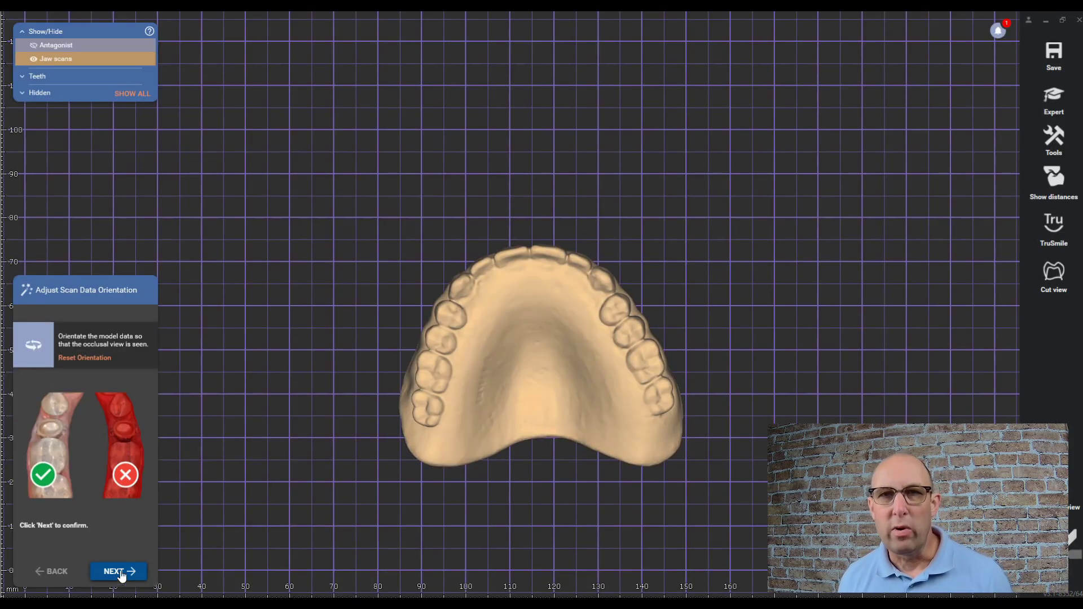
{"action": "left_click", "coordinate": [118, 571]}
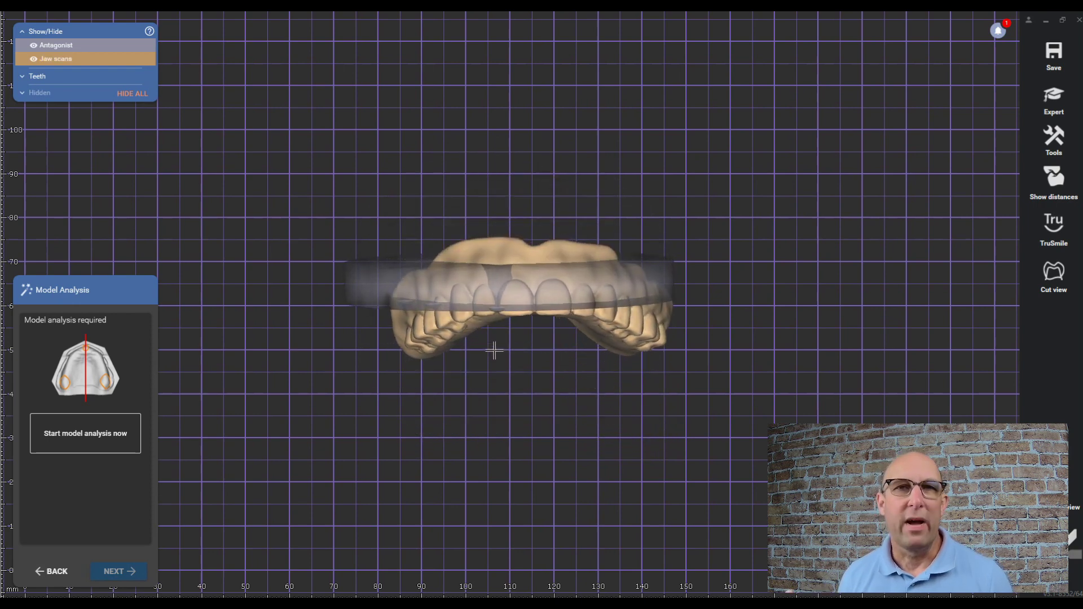
{"action": "left_click", "coordinate": [1055, 99]}
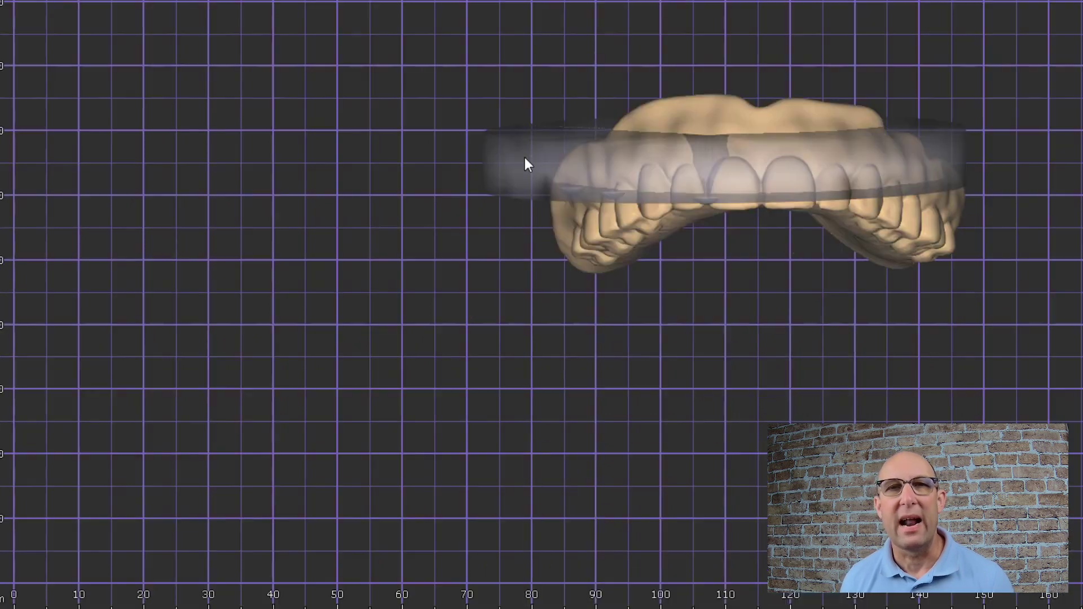
Correct the antagonist by moving it freely into place beneath the upper scan.
{"action": "right_click", "coordinate": [372, 279]}
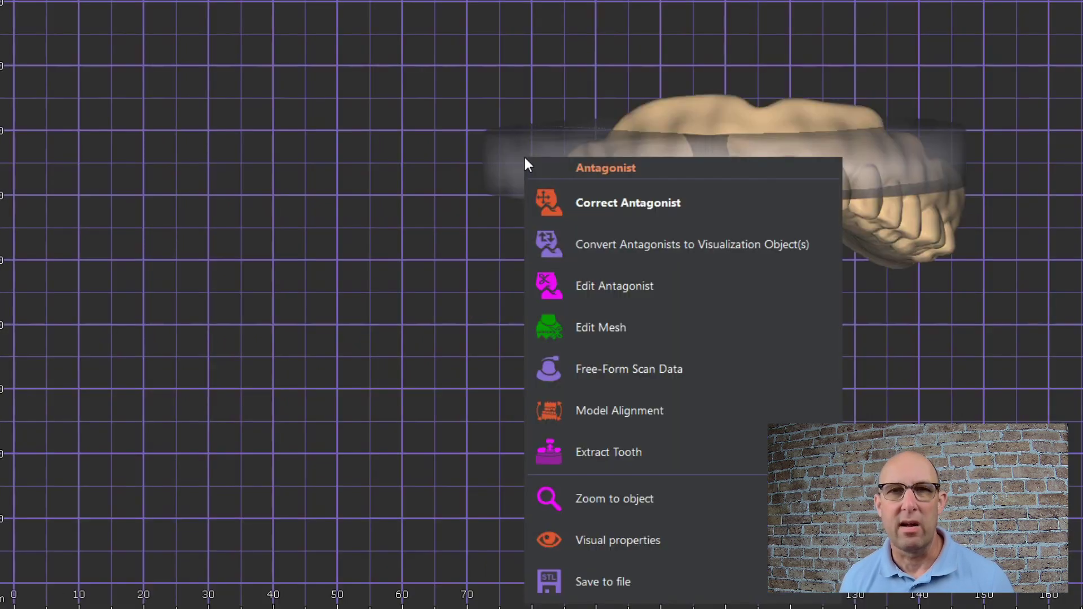
{"action": "left_click", "coordinate": [620, 203]}
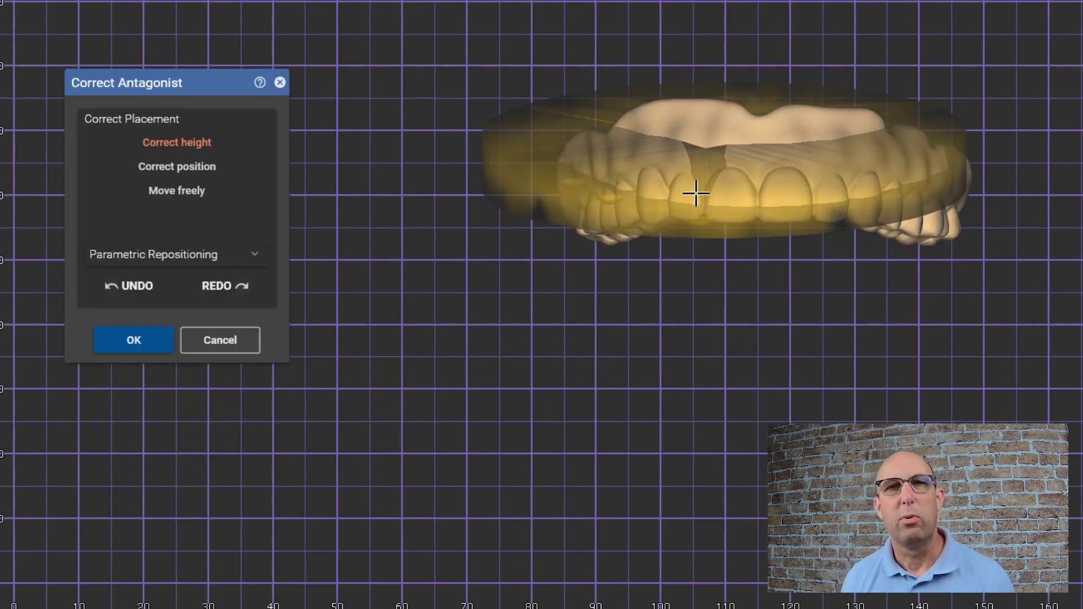
{"action": "left_click", "coordinate": [198, 194]}
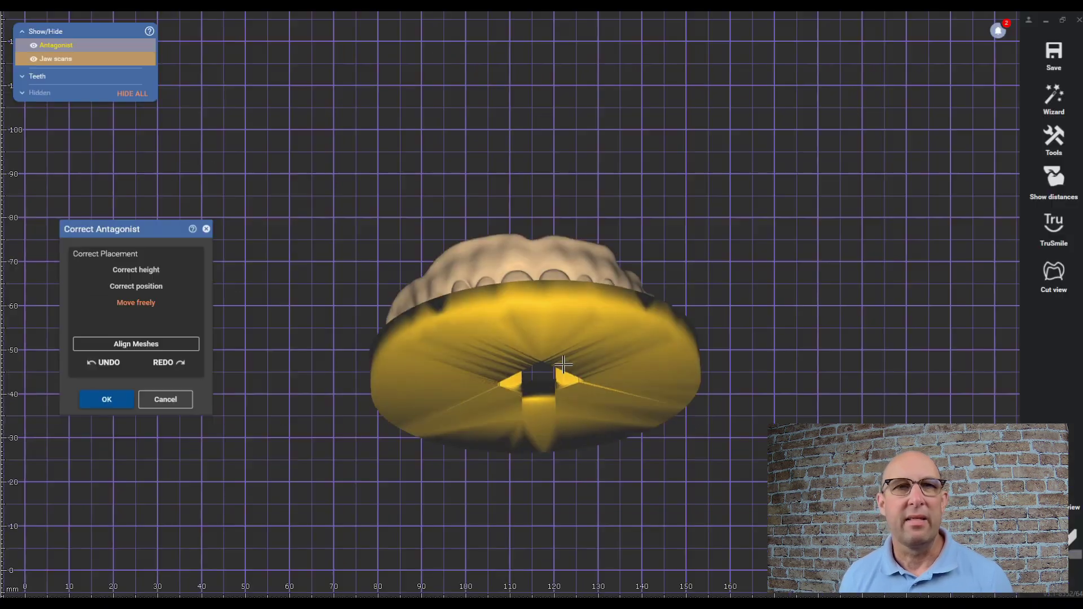
{"action": "left_click", "coordinate": [113, 403]}
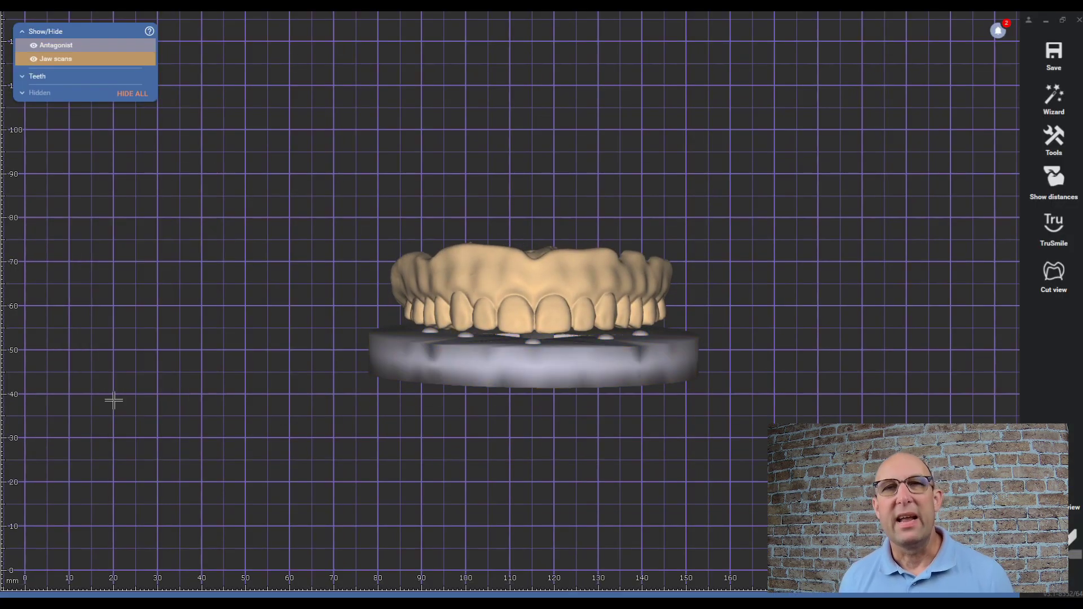
Back in Wizard mode, define the occlusal plane by three points in model analysis.
{"action": "left_click", "coordinate": [1059, 99]}
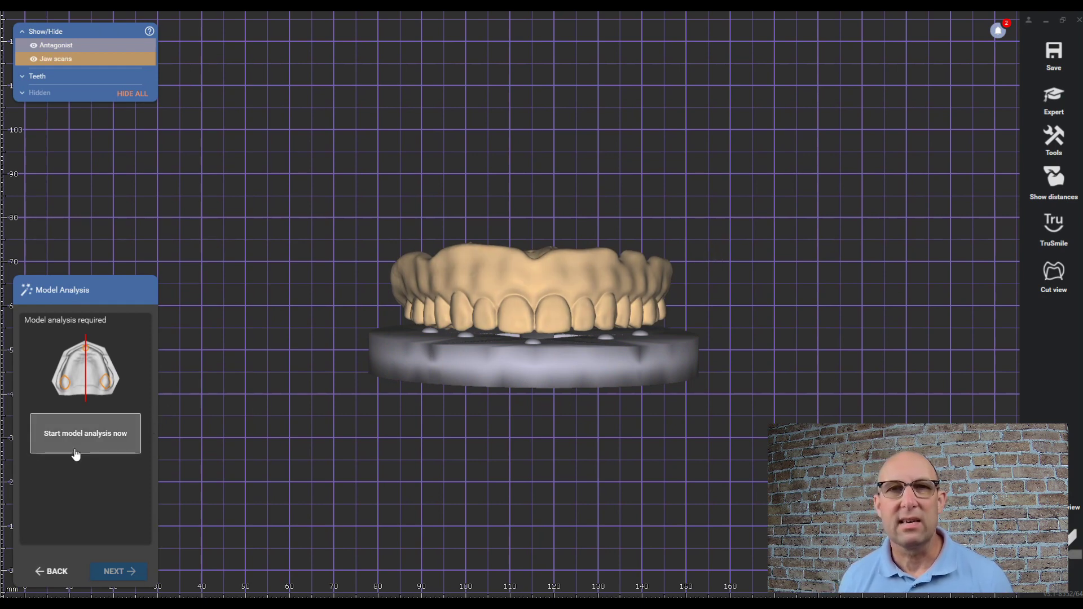
{"action": "left_click", "coordinate": [88, 437]}
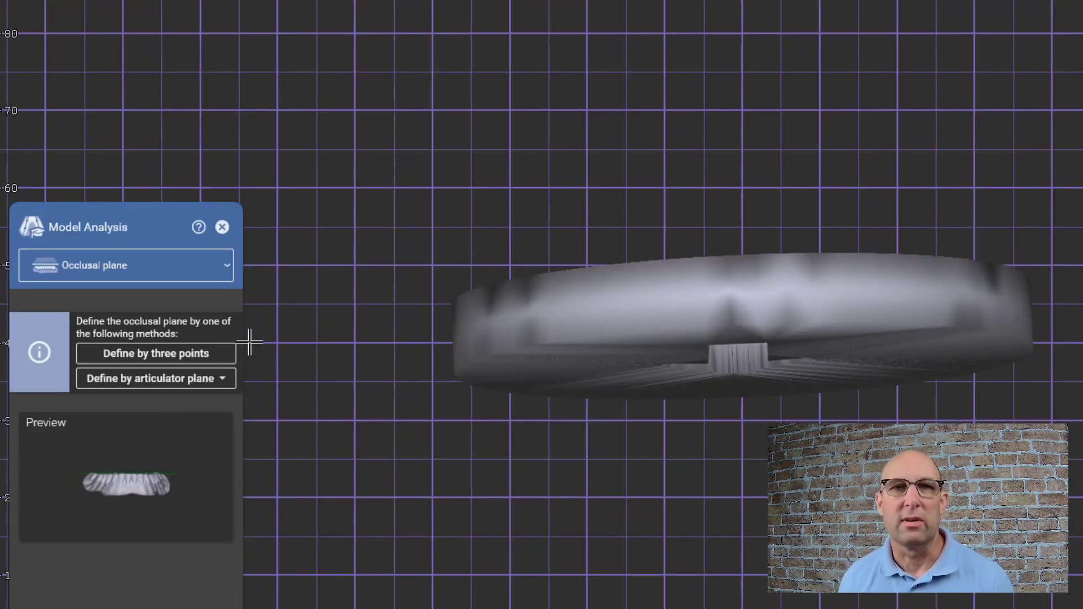
{"action": "left_click", "coordinate": [158, 355]}
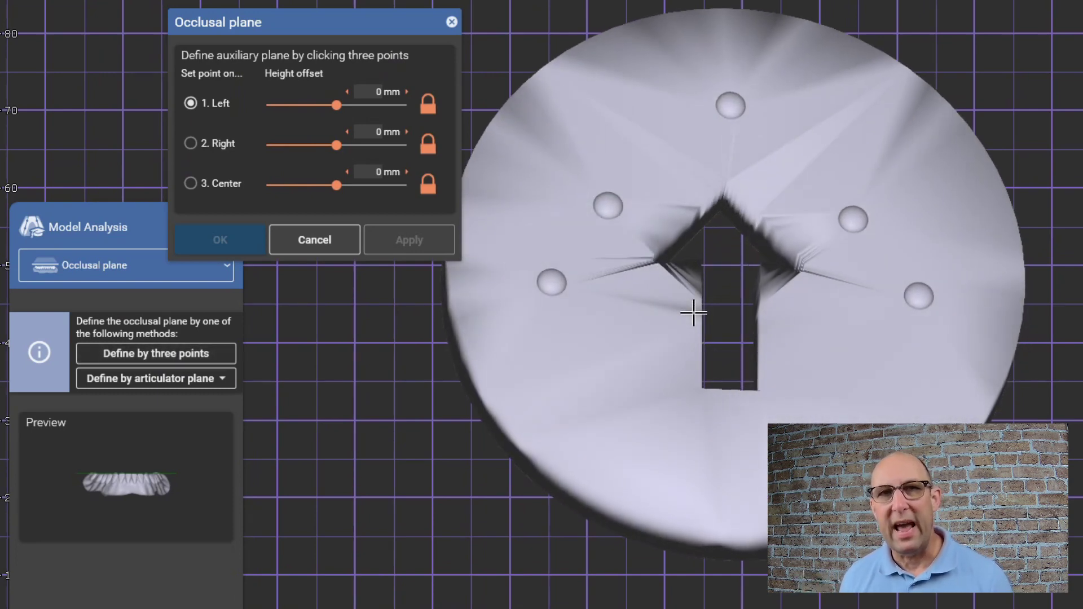
{"action": "left_click", "coordinate": [550, 281]}
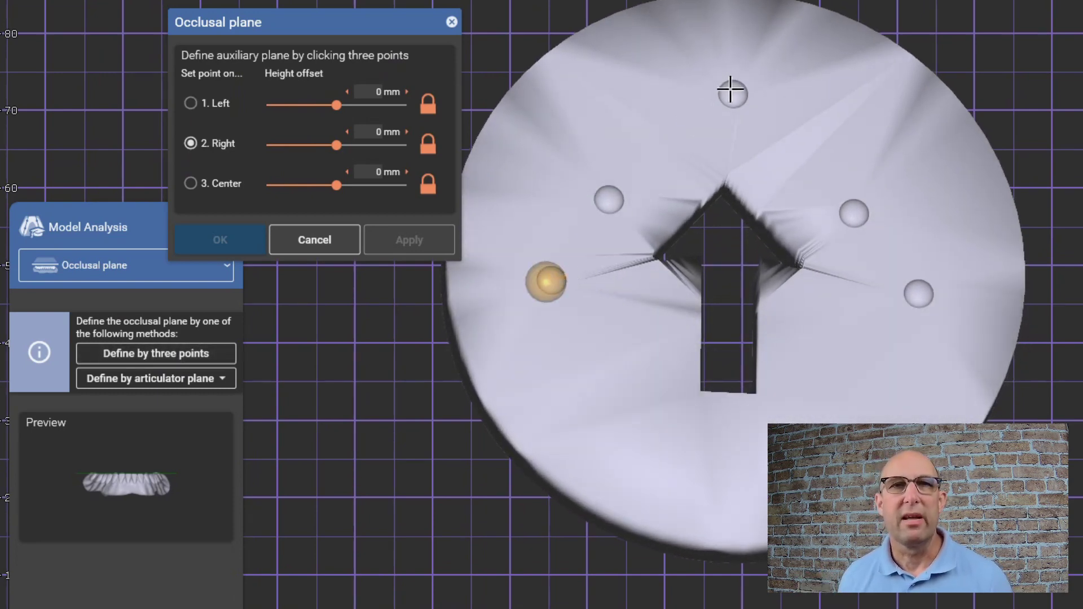
{"action": "left_click", "coordinate": [918, 293]}
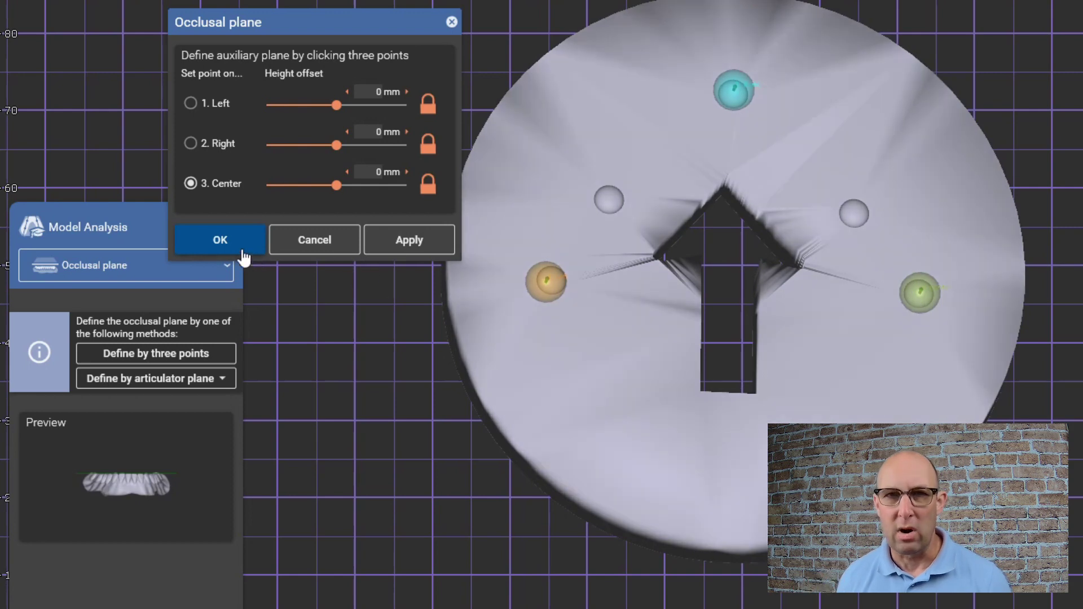
{"action": "left_click", "coordinate": [227, 240]}
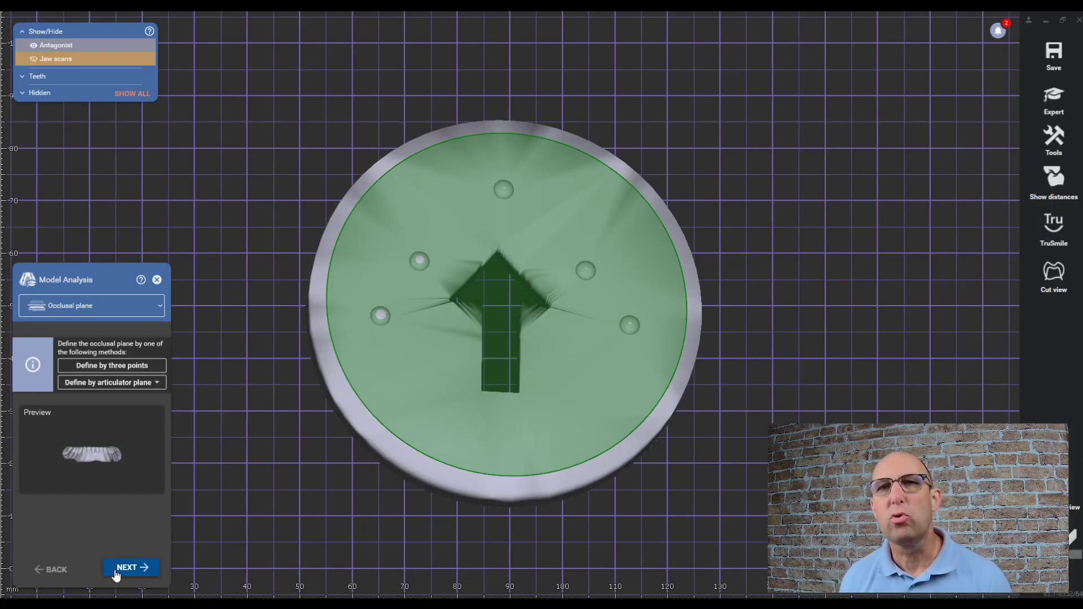
Mark the first molars, first premolars and central incisor point, then accept the median plane.
{"action": "left_click", "coordinate": [131, 568]}
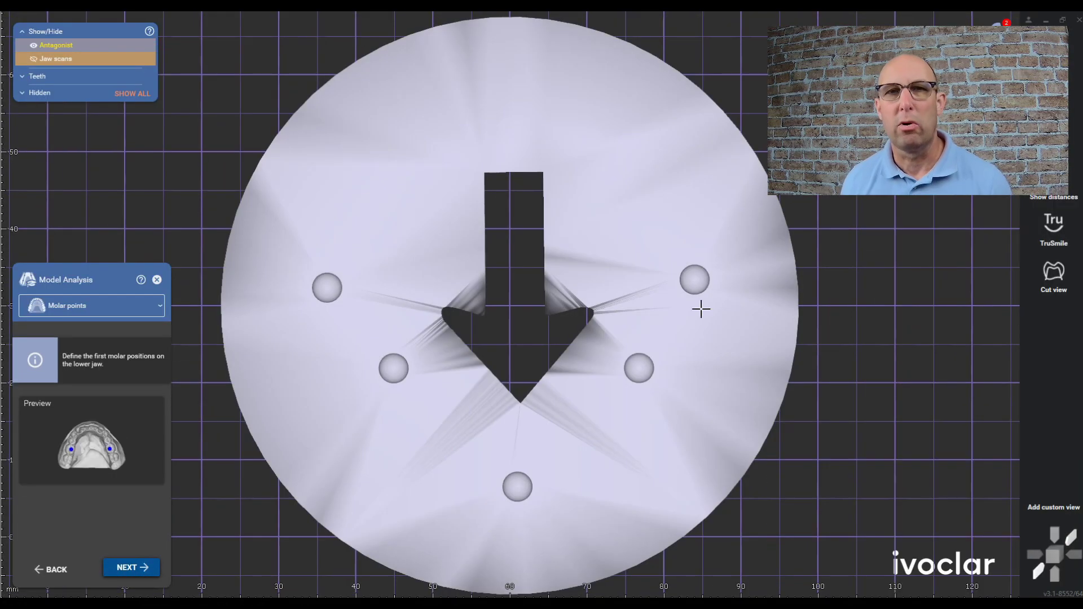
{"action": "left_click", "coordinate": [700, 281]}
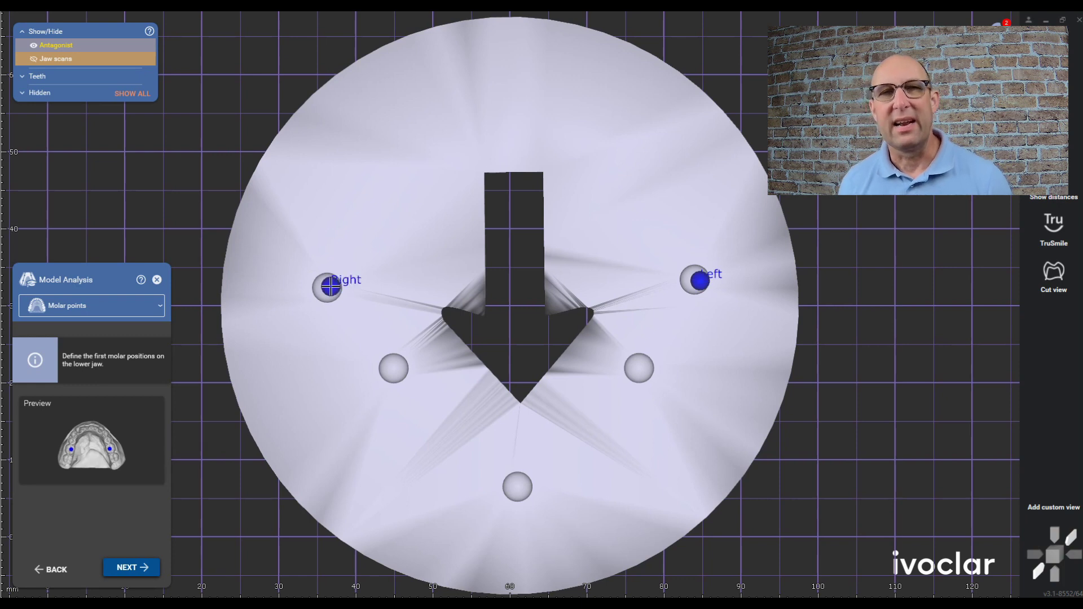
{"action": "left_click", "coordinate": [331, 286]}
{"action": "left_click", "coordinate": [137, 570]}
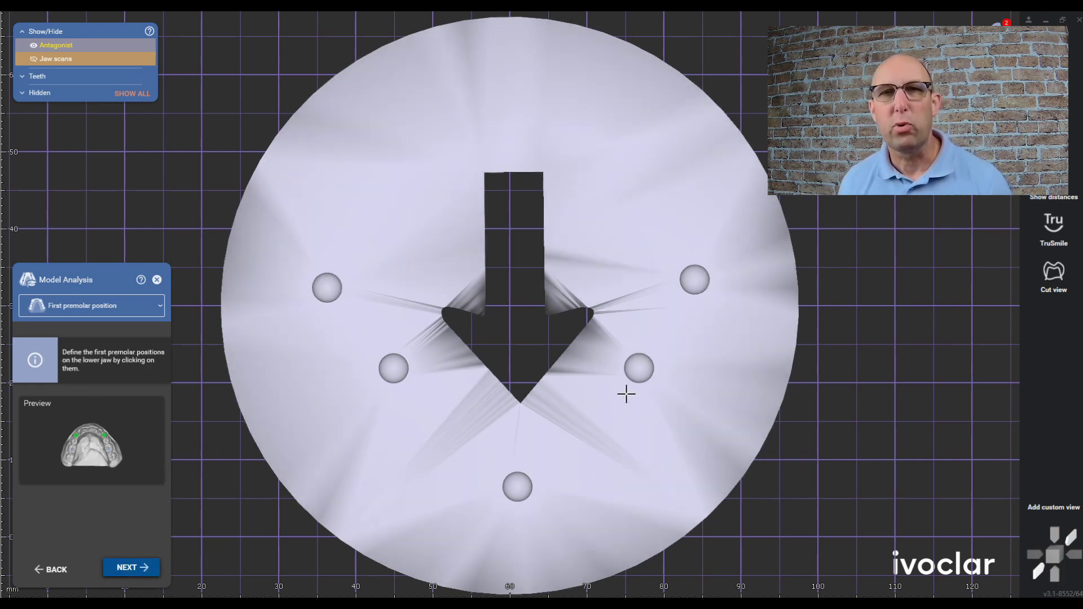
{"action": "left_click", "coordinate": [396, 370]}
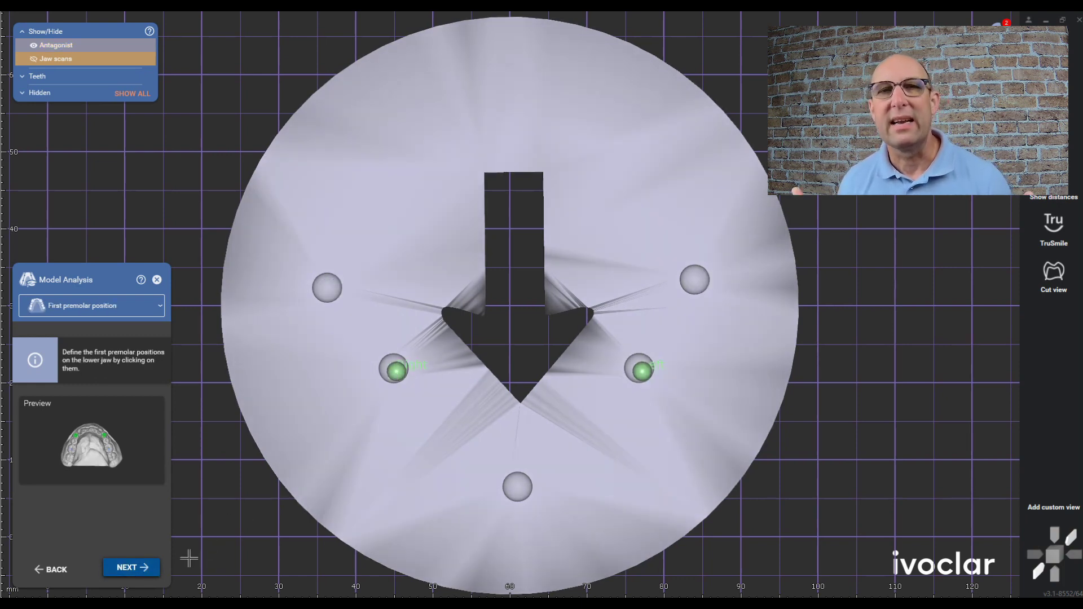
{"action": "left_click", "coordinate": [143, 571]}
{"action": "left_click", "coordinate": [517, 486]}
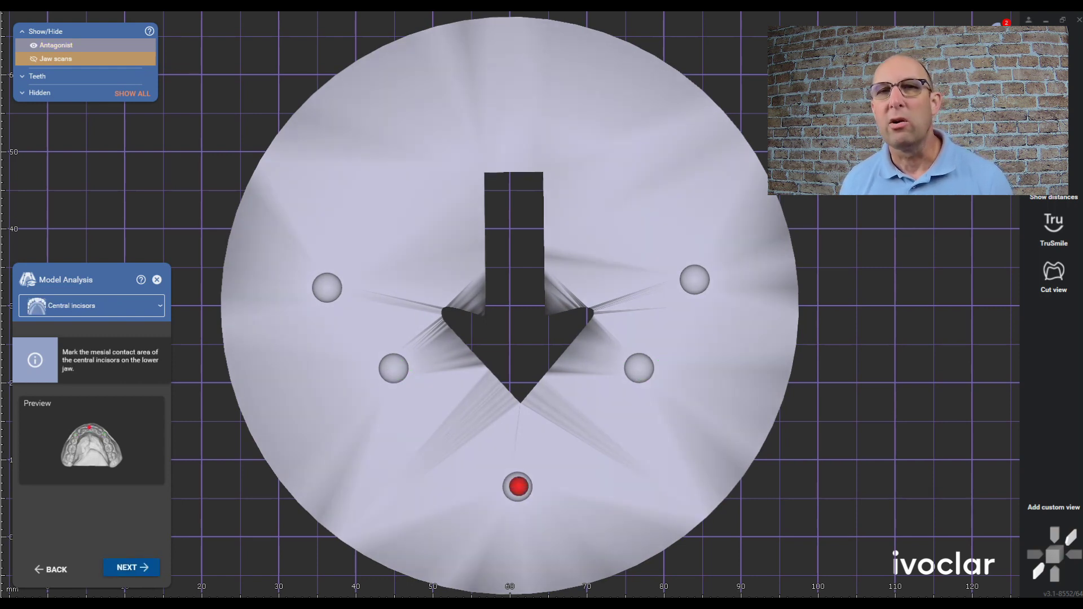
{"action": "left_click", "coordinate": [143, 567]}
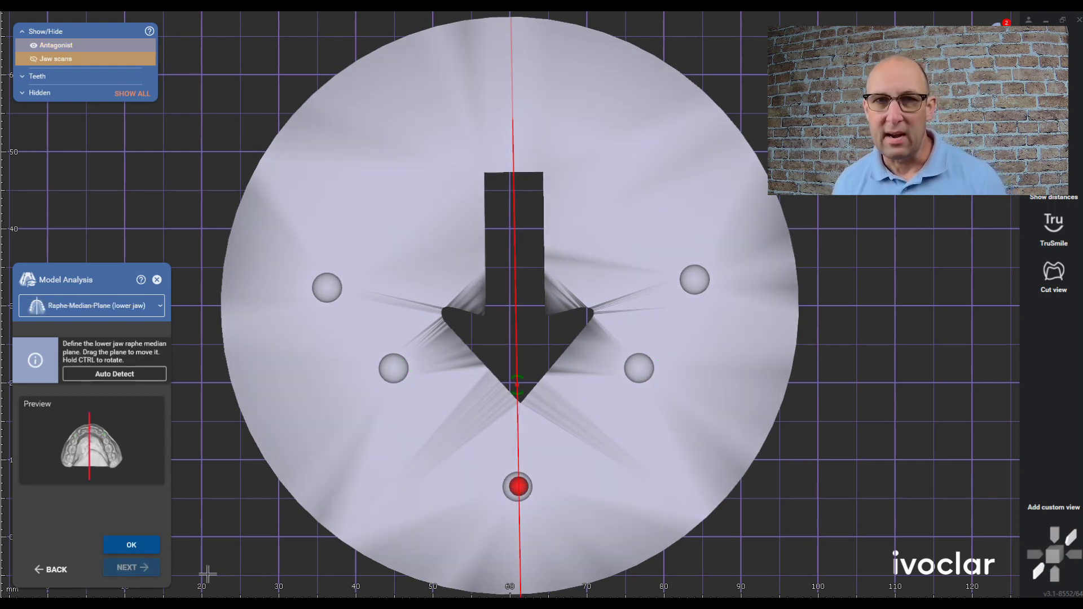
{"action": "left_click", "coordinate": [142, 547]}
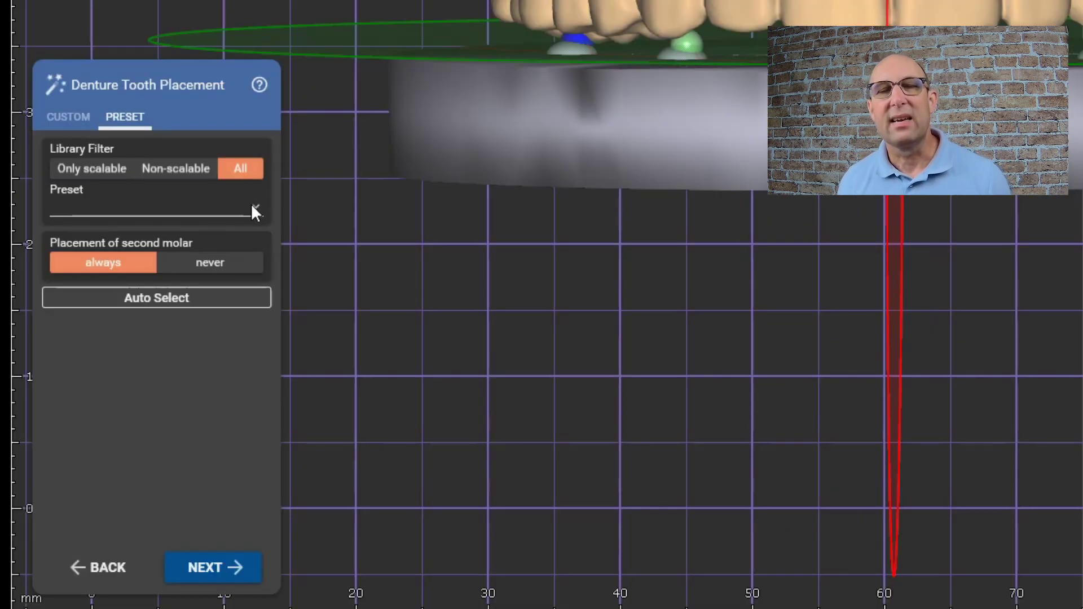
Set up the teeth automatically with Ivoclar Blueline SR Vivodent DCL A11 A3 N3.
{"action": "left_click", "coordinate": [251, 206]}
{"action": "scroll", "coordinate": [208, 437], "scroll_direction": "down", "scroll_amount": 5}
{"action": "scroll", "coordinate": [208, 438], "scroll_direction": "down", "scroll_amount": 1}
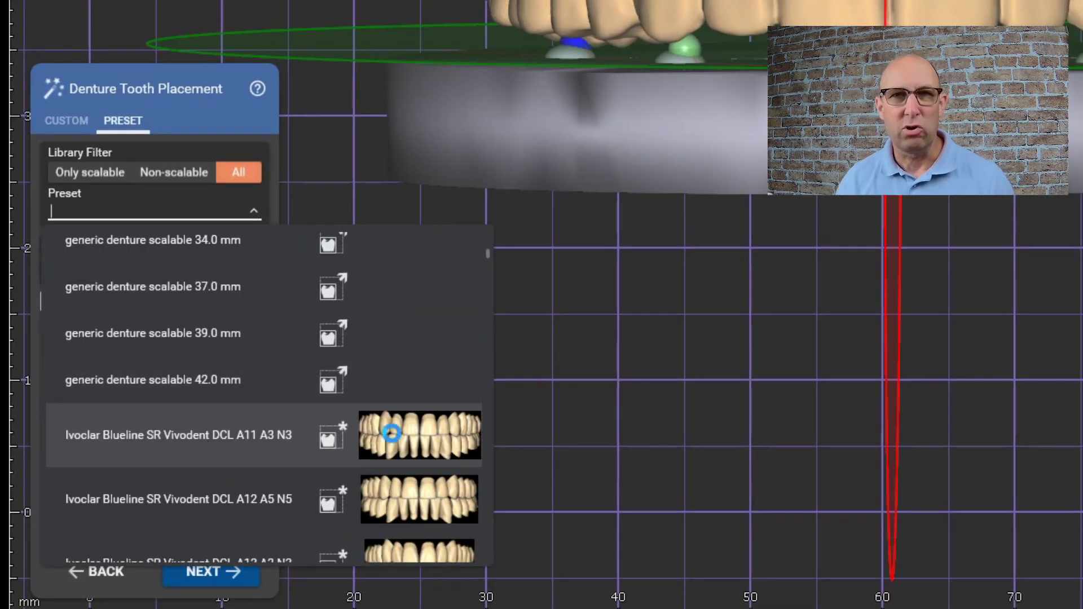
{"action": "left_click", "coordinate": [391, 433]}
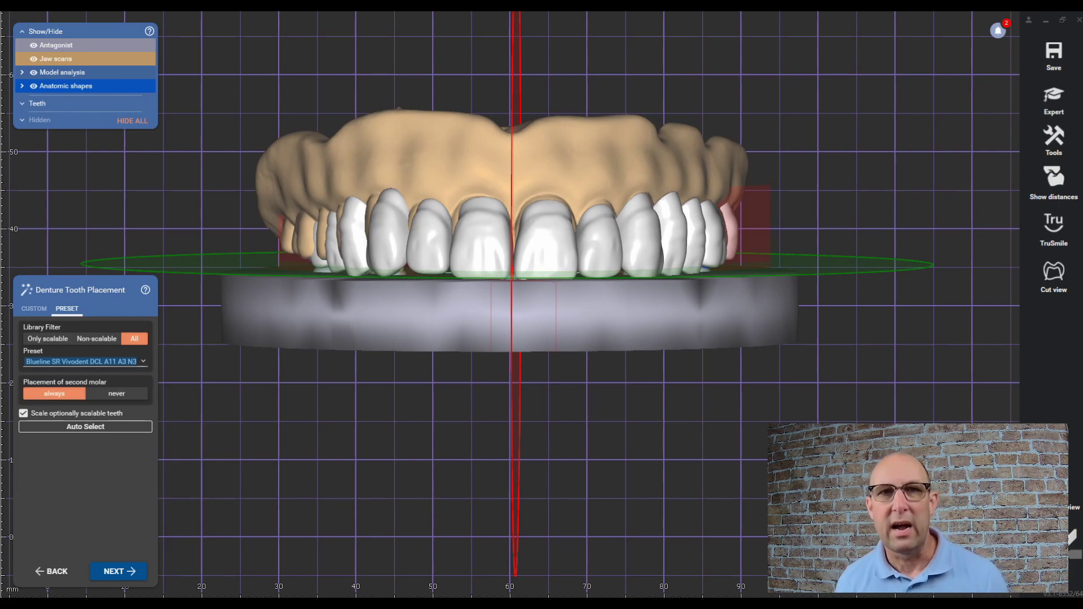
{"action": "left_click", "coordinate": [115, 572]}
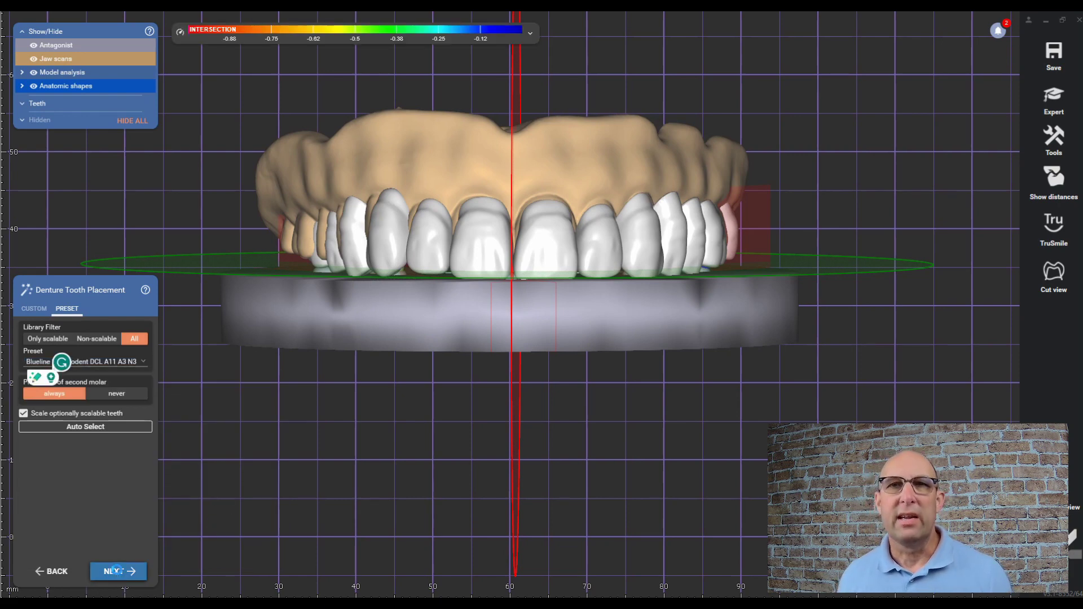
Load the pre-op scan mesh, keeping it stored relative to the scan data.
{"action": "left_click", "coordinate": [1053, 138]}
{"action": "left_click", "coordinate": [905, 397]}
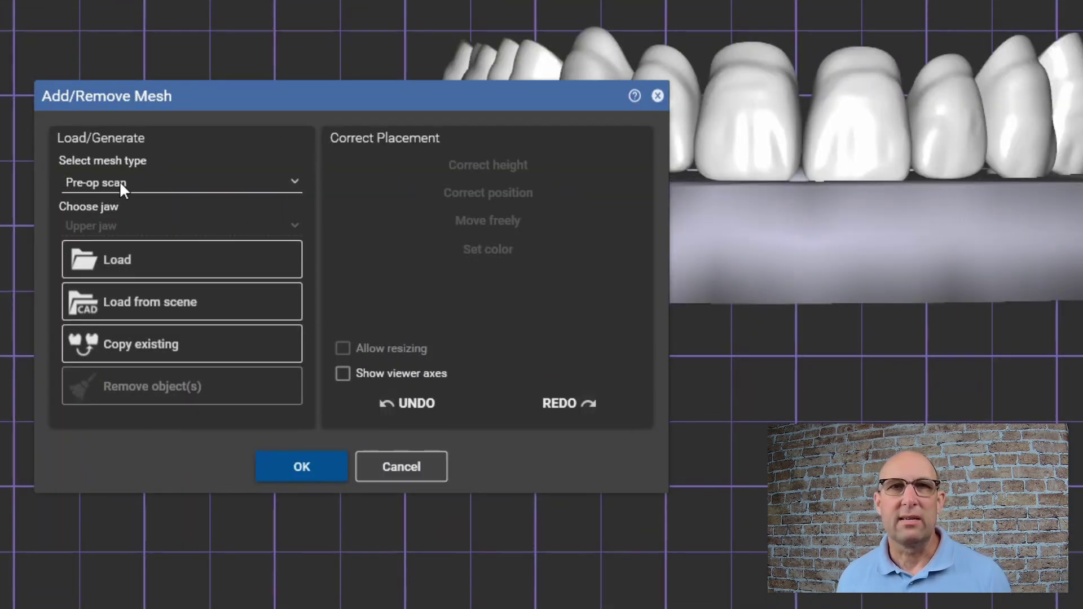
{"action": "left_click", "coordinate": [136, 270]}
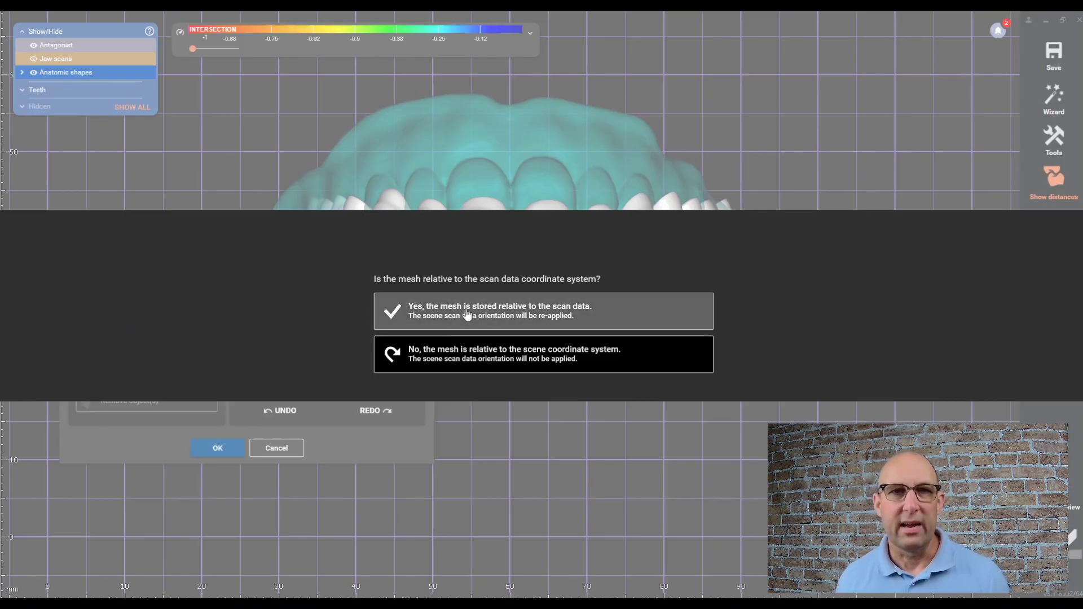
{"action": "left_click", "coordinate": [467, 313]}
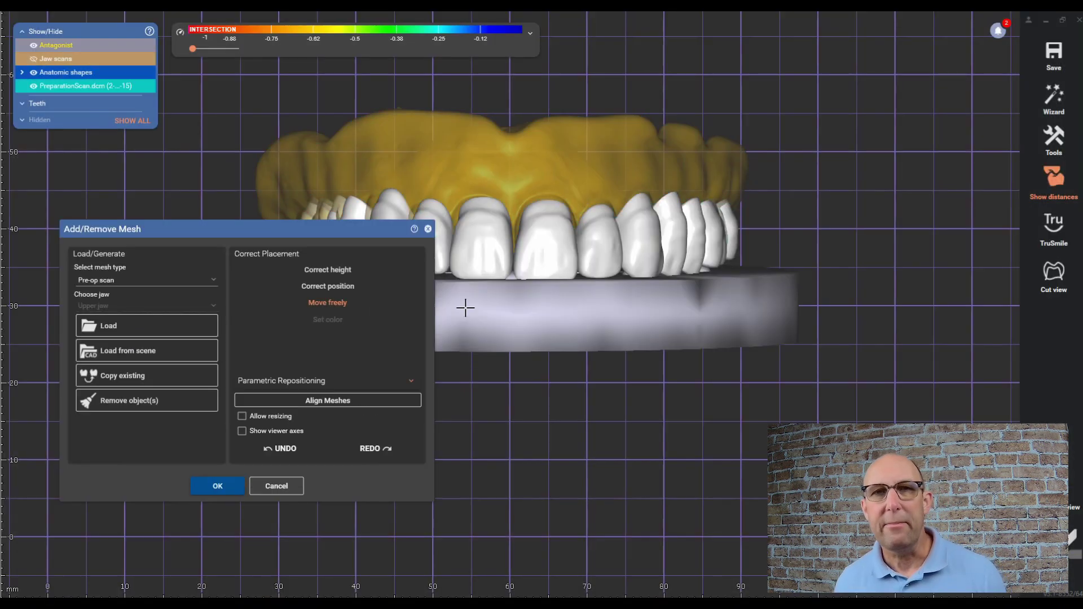
{"action": "left_click", "coordinate": [206, 486]}
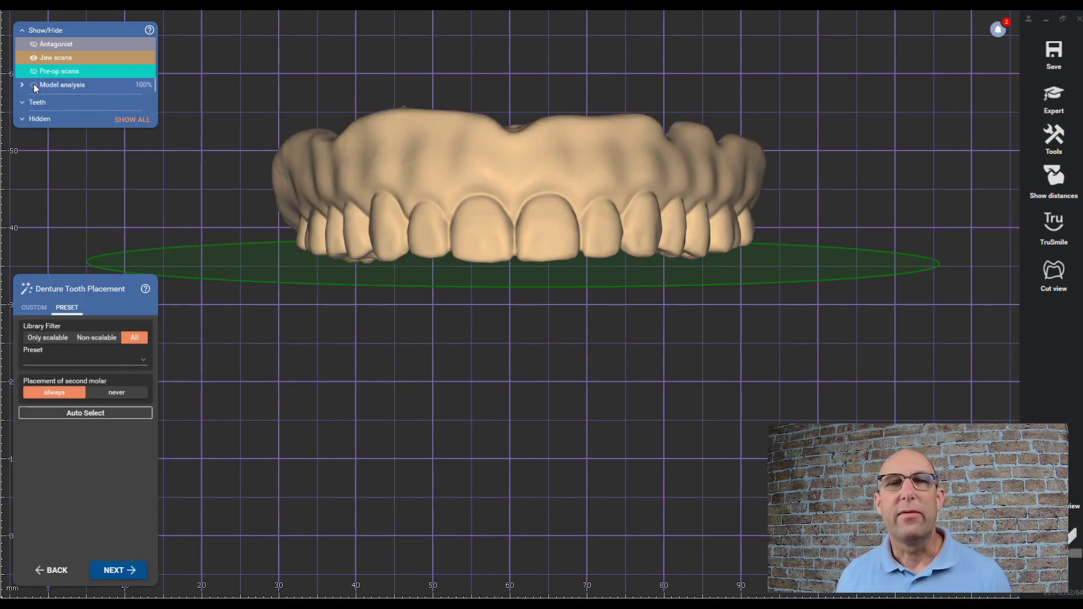
Hide model analysis and open the jaw scan in Edit Mesh with surface-only selection.
{"action": "left_click", "coordinate": [34, 86]}
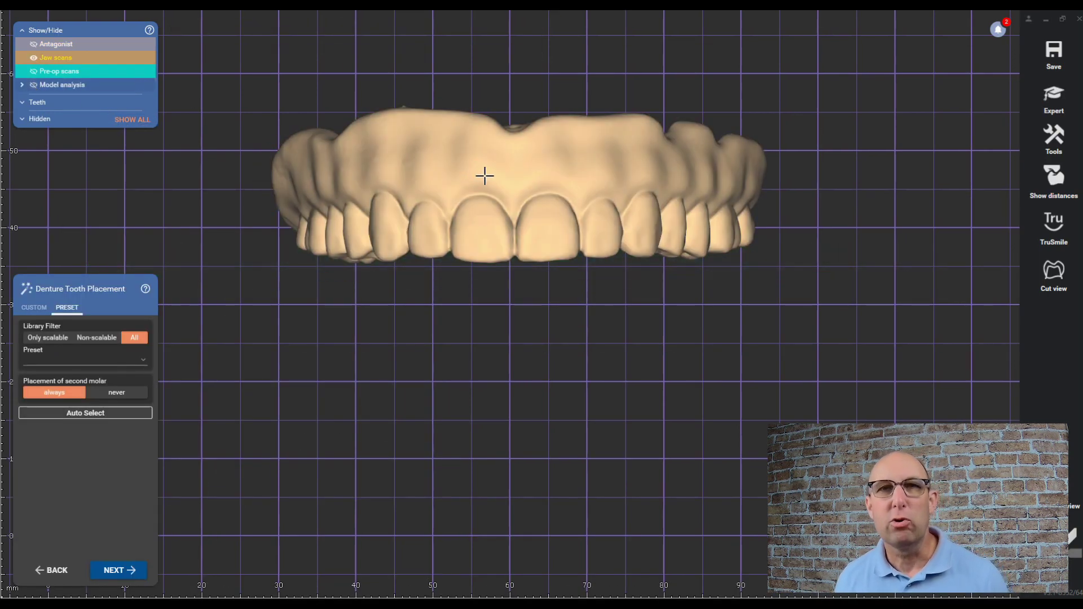
{"action": "right_click_drag", "start_coordinate": [485, 175], "coordinate": [486, 177]}
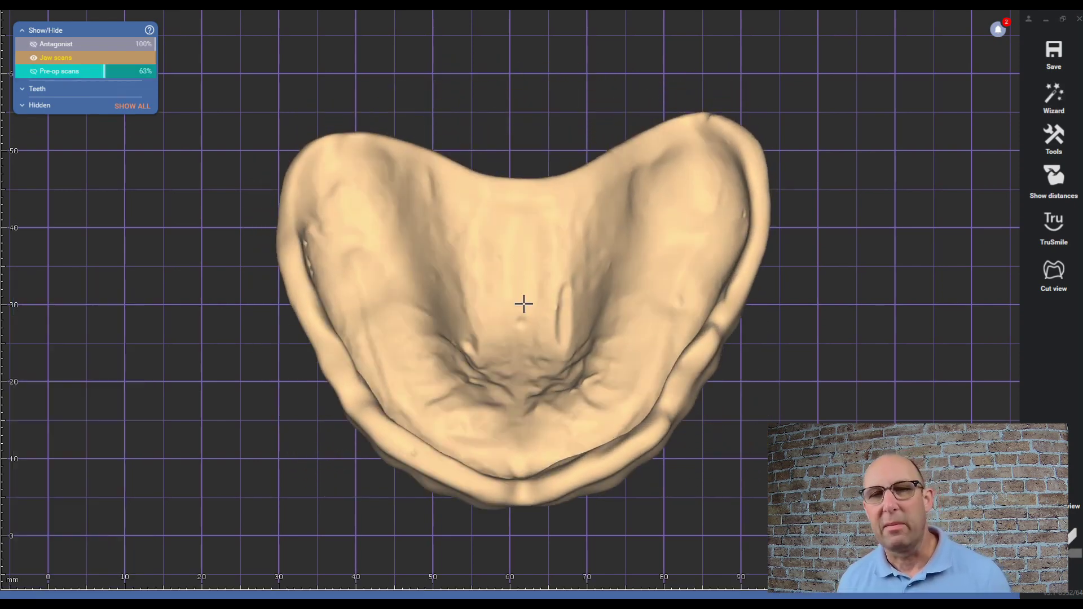
{"action": "right_click", "coordinate": [518, 263]}
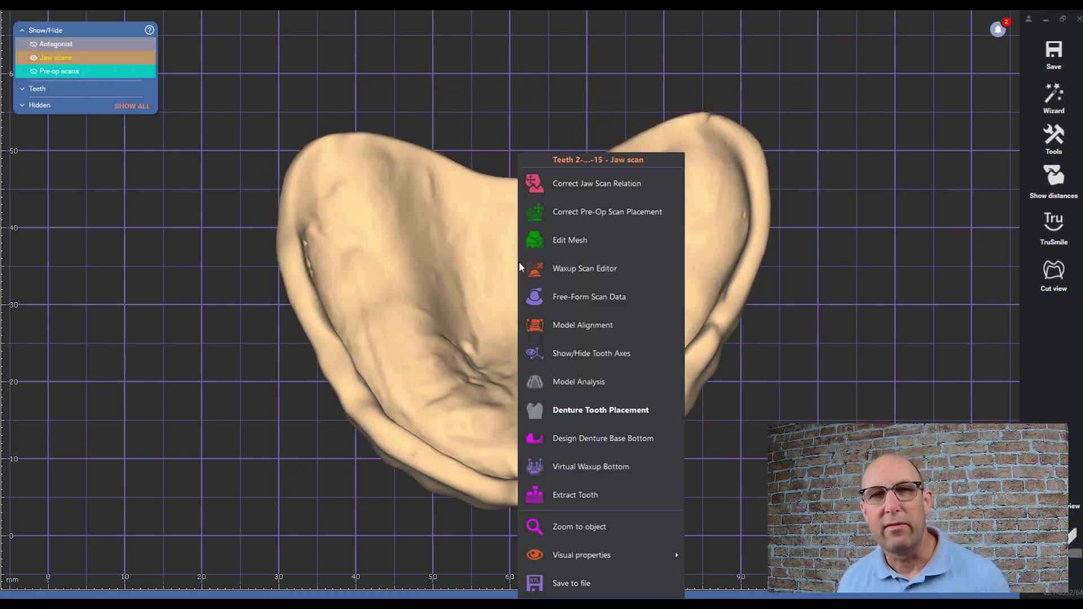
{"action": "left_click", "coordinate": [571, 239]}
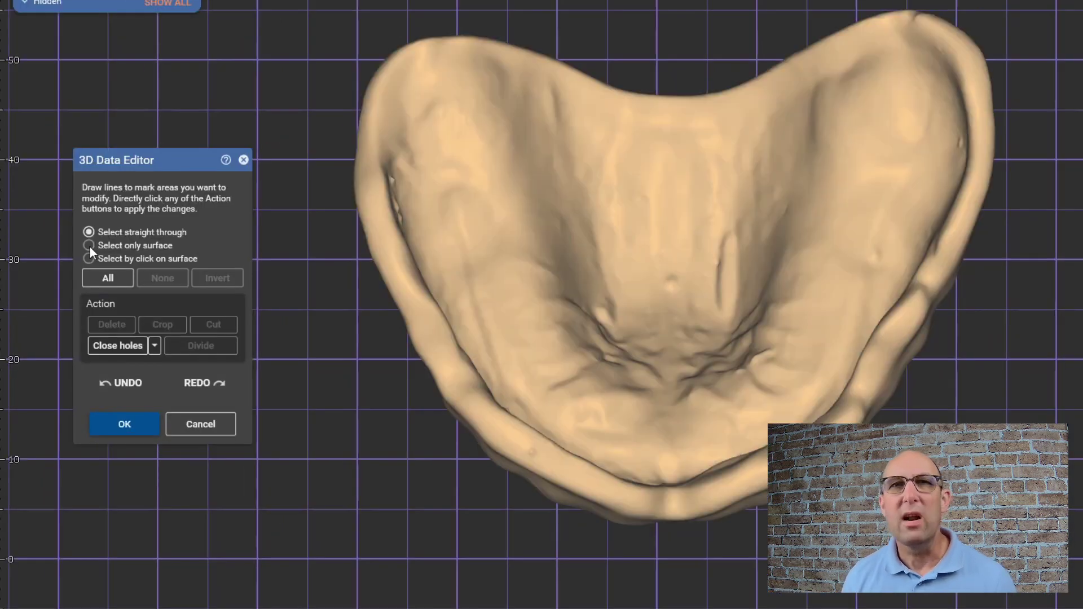
{"action": "left_click", "coordinate": [182, 259]}
Outline the denture base, invert the selection and delete the teeth from the scan.
{"action": "left_click", "coordinate": [416, 75]}
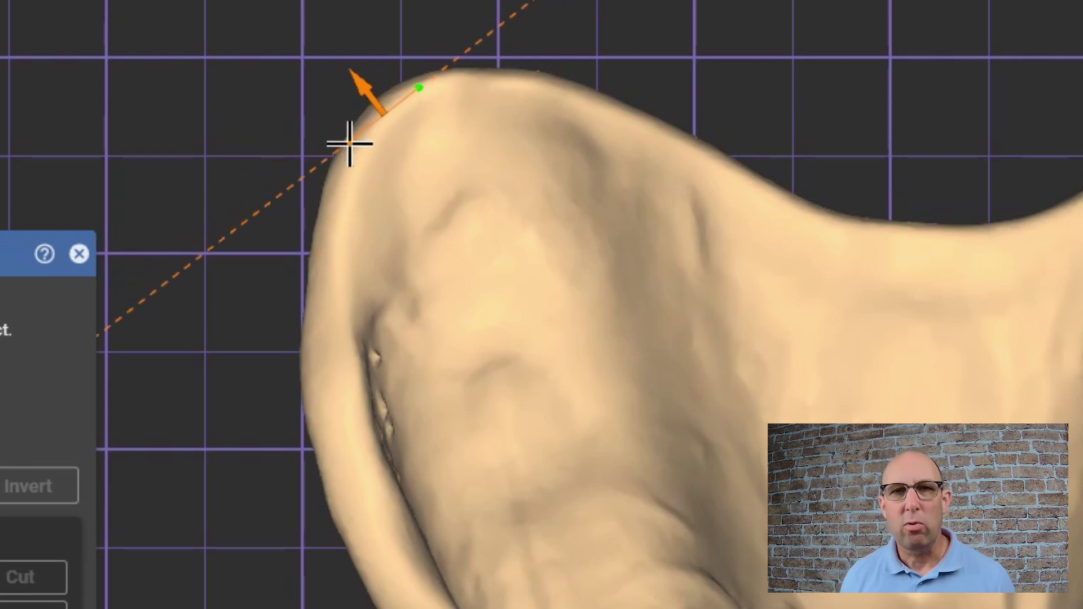
{"action": "left_click", "coordinate": [348, 152]}
{"action": "left_click", "coordinate": [311, 309]}
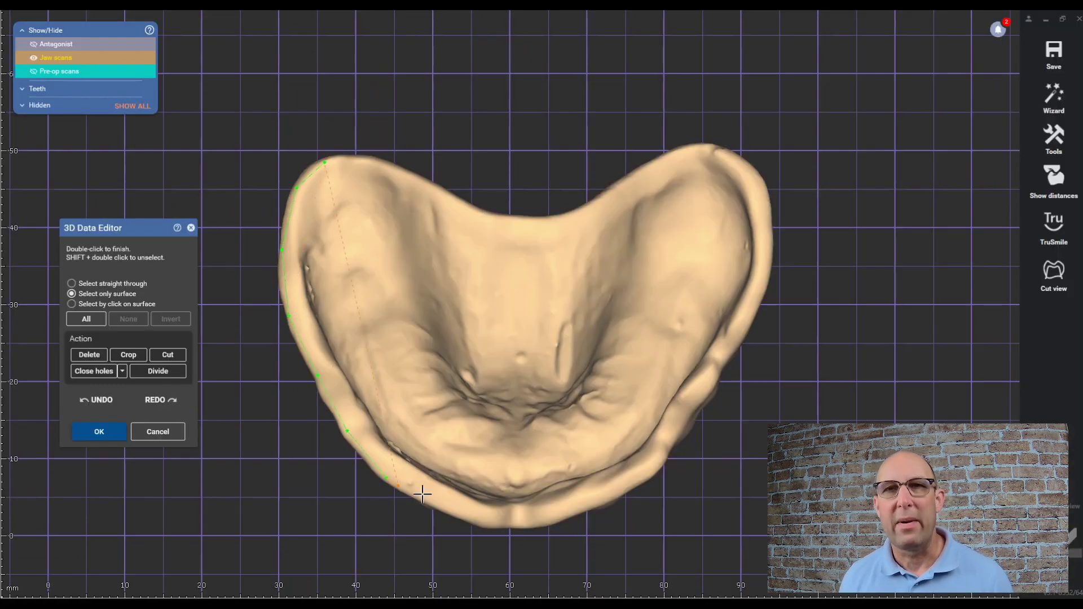
{"action": "left_click", "coordinate": [436, 504]}
{"action": "left_click", "coordinate": [484, 524]}
{"action": "left_click", "coordinate": [516, 525]}
{"action": "left_click", "coordinate": [587, 506]}
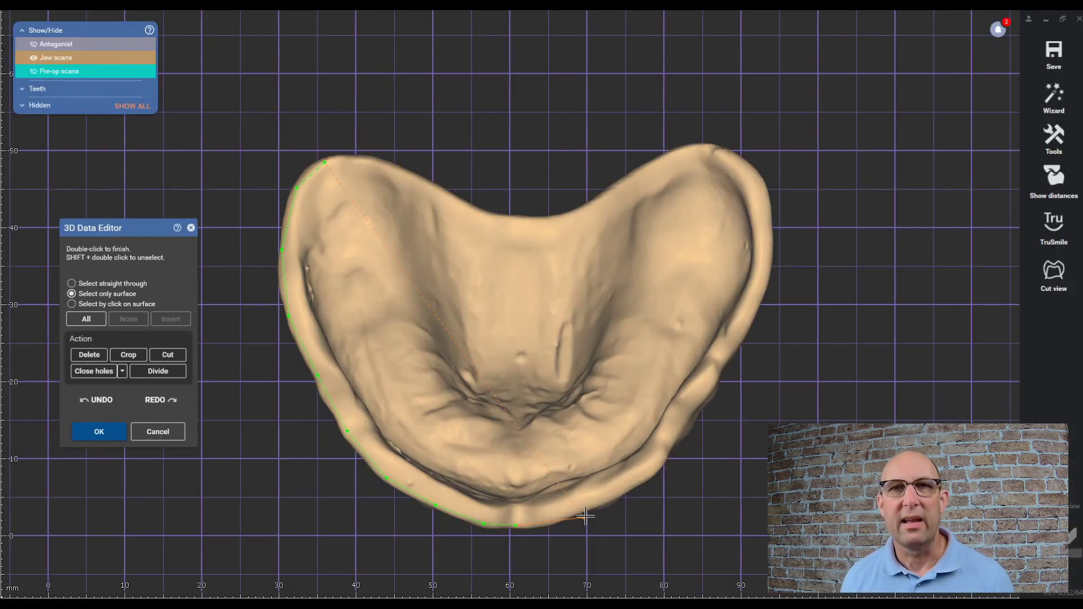
{"action": "left_click", "coordinate": [644, 478]}
{"action": "left_click", "coordinate": [679, 430]}
{"action": "left_click", "coordinate": [718, 375]}
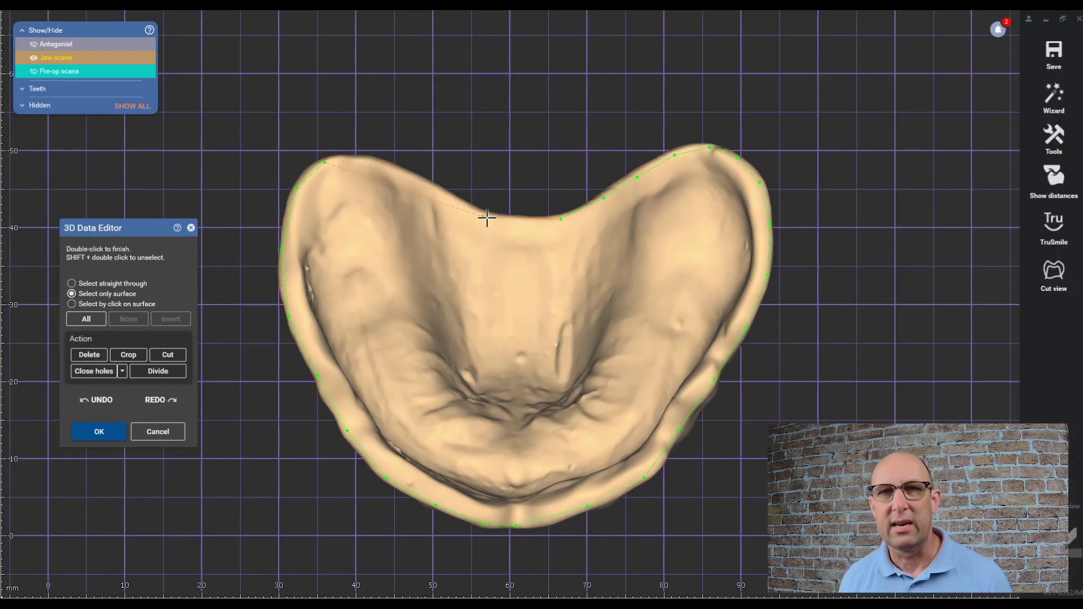
{"action": "double_click", "coordinate": [330, 161]}
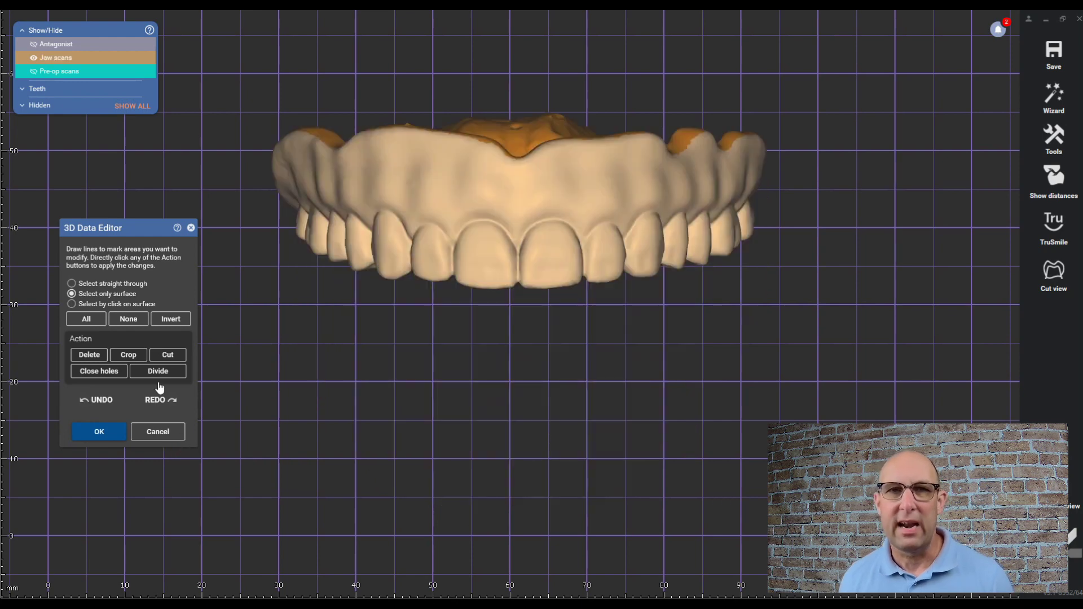
{"action": "left_click", "coordinate": [168, 320]}
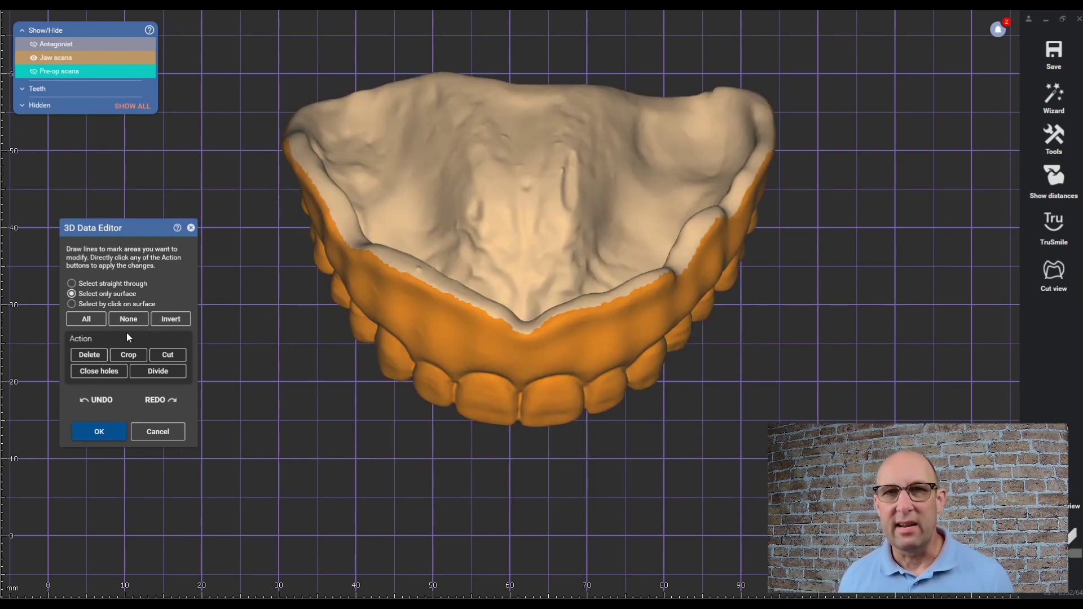
{"action": "left_click", "coordinate": [90, 355]}
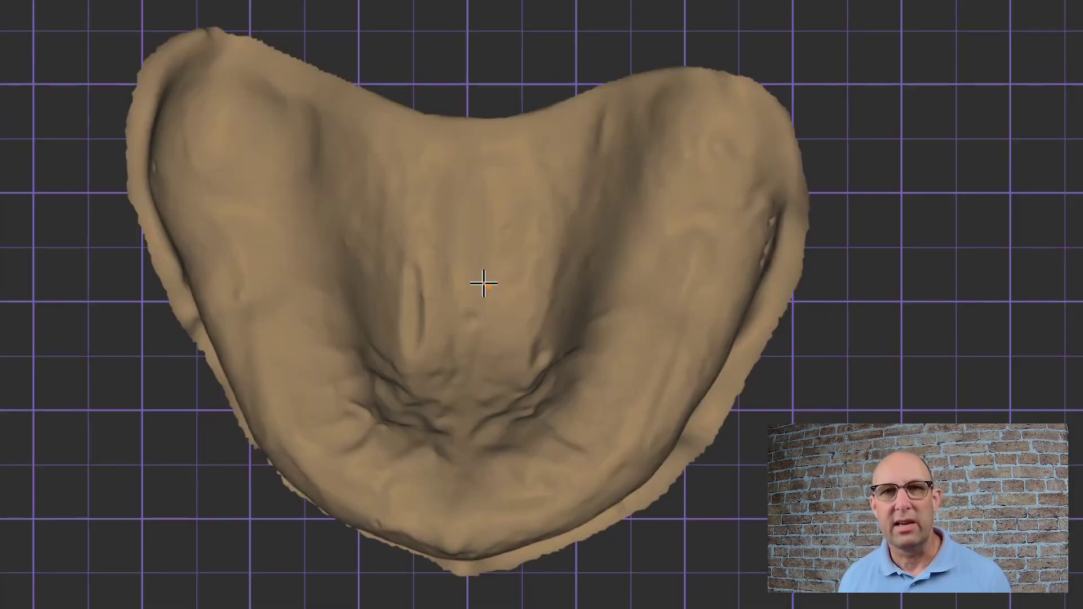
Show and invert the trimmed scan's triangle orientation, then accept the mesh edits.
{"action": "right_click", "coordinate": [483, 283]}
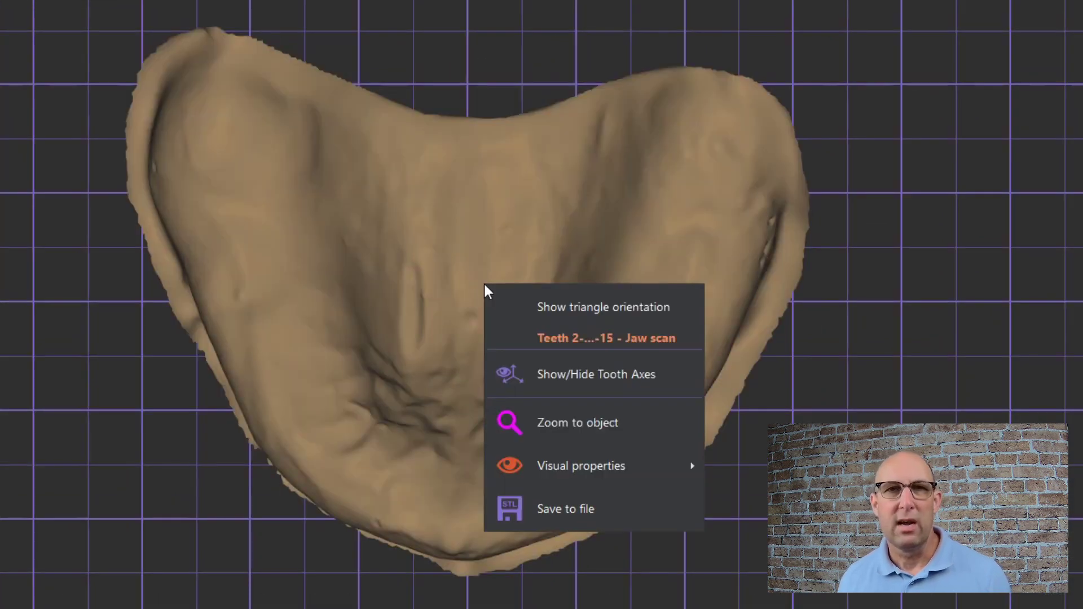
{"action": "left_click", "coordinate": [577, 306]}
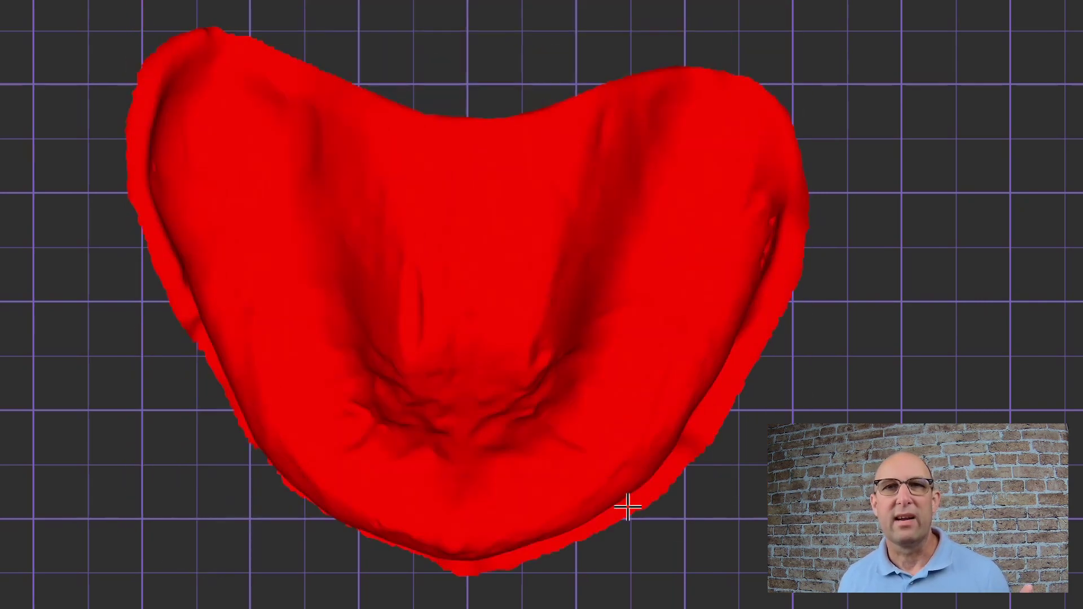
{"action": "right_click", "coordinate": [483, 284]}
{"action": "left_click", "coordinate": [562, 308]}
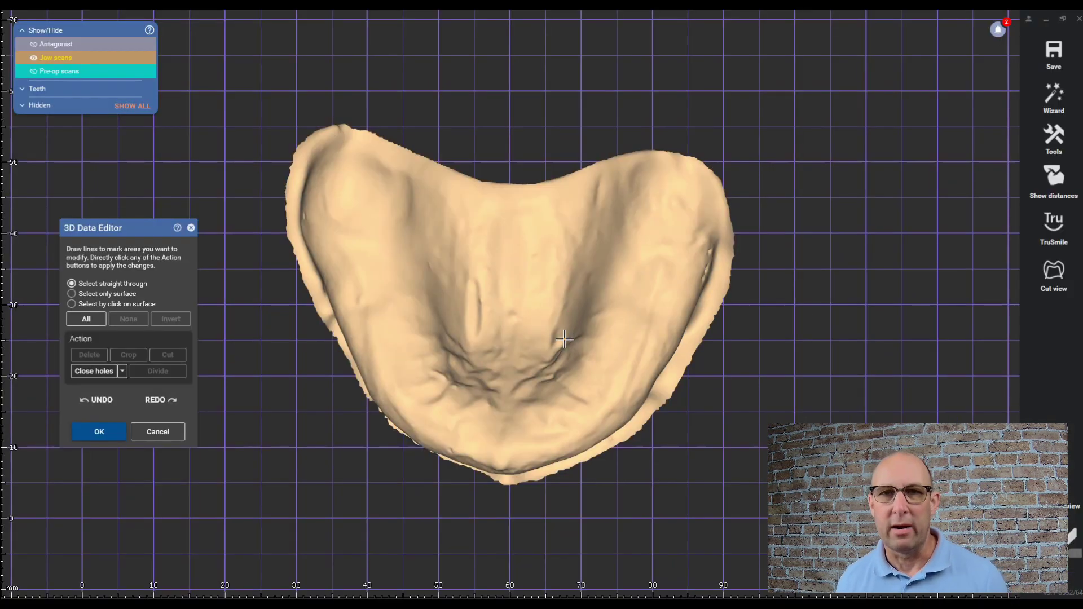
{"action": "right_click_drag", "start_coordinate": [565, 339], "coordinate": [566, 331]}
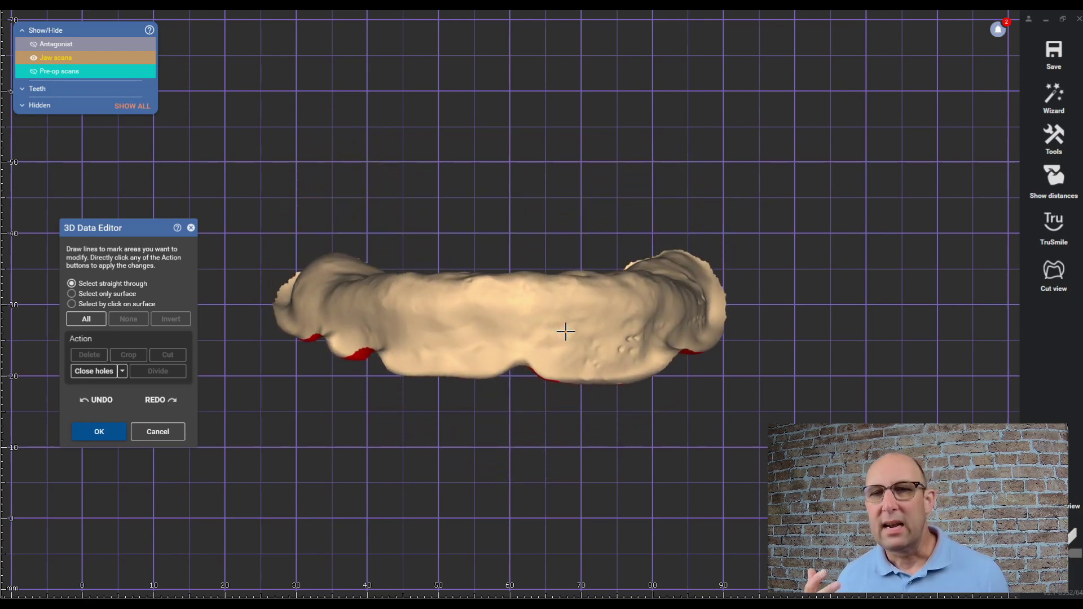
{"action": "left_click", "coordinate": [99, 432]}
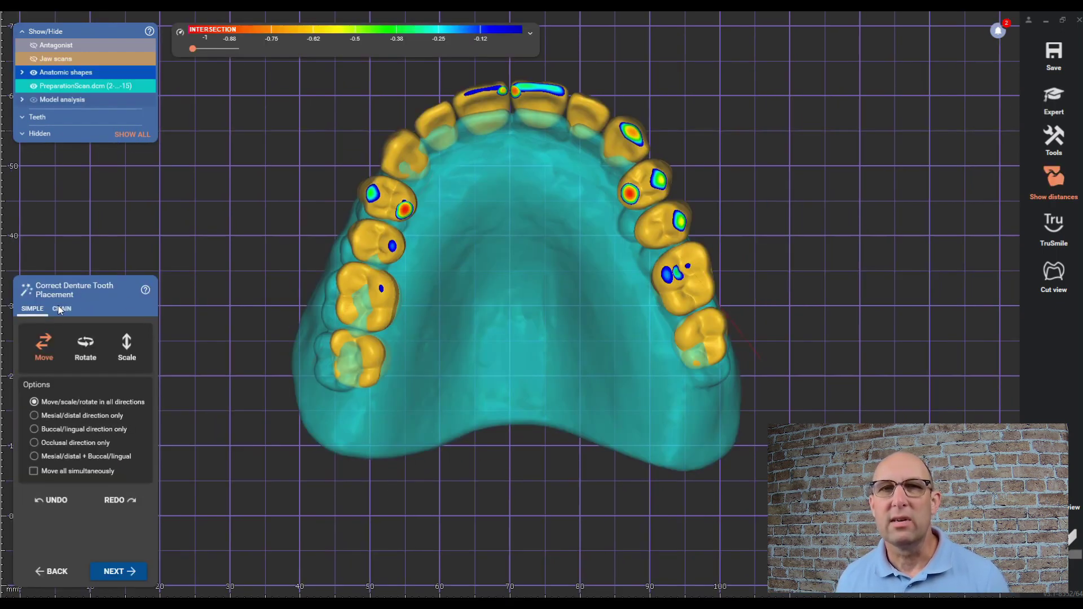
Switch tooth placement to chain mode and nudge the right-side teeth slightly.
{"action": "left_click", "coordinate": [61, 309]}
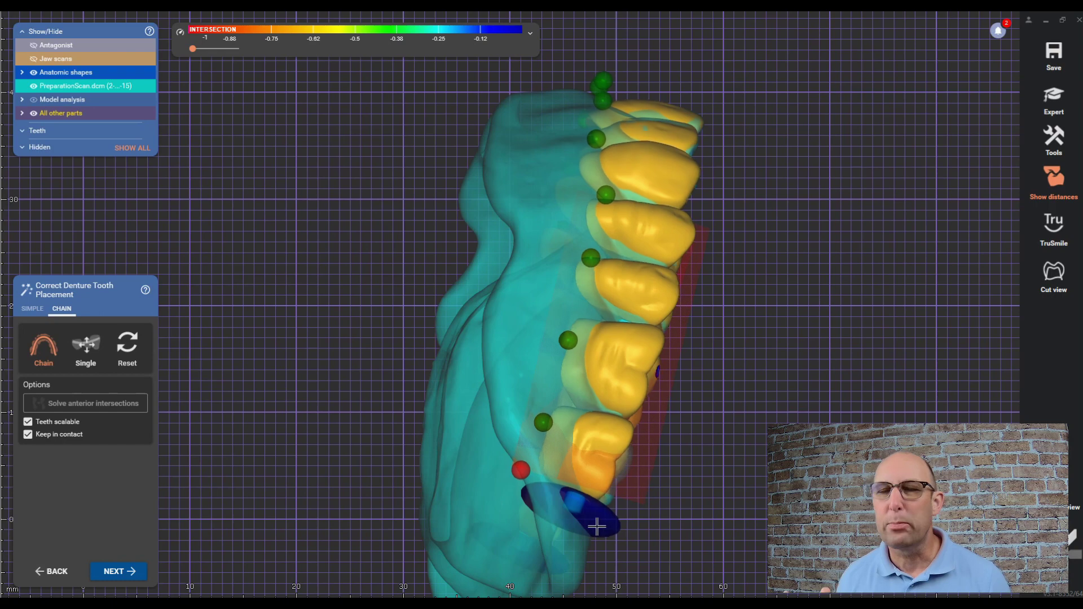
{"action": "right_click_drag", "start_coordinate": [596, 526], "coordinate": [512, 519]}
{"action": "right_click_drag", "start_coordinate": [703, 465], "coordinate": [551, 484]}
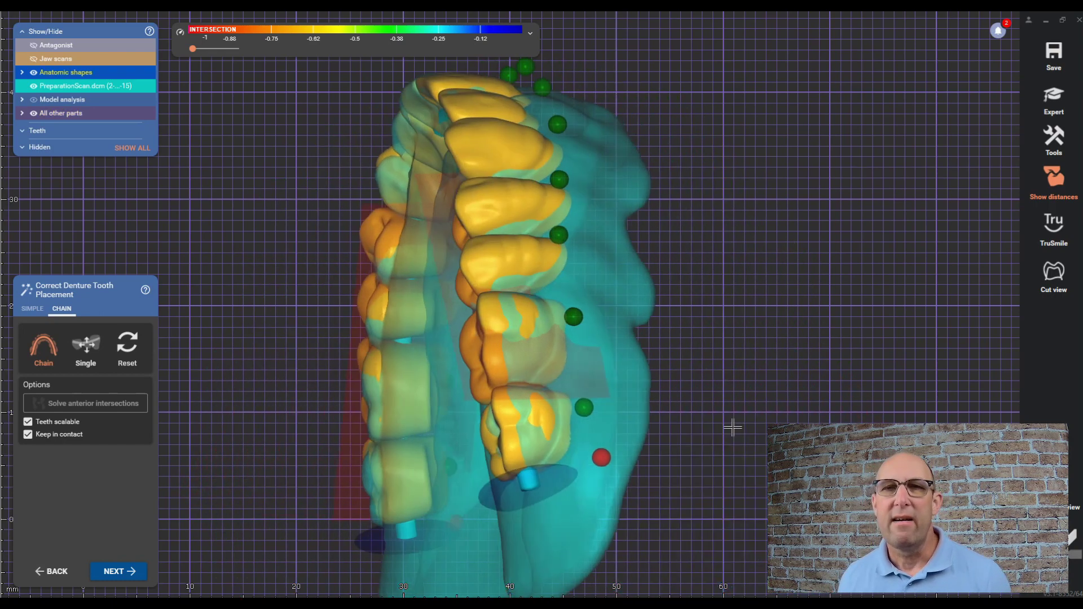
{"action": "left_click_drag", "start_coordinate": [556, 483], "coordinate": [553, 482]}
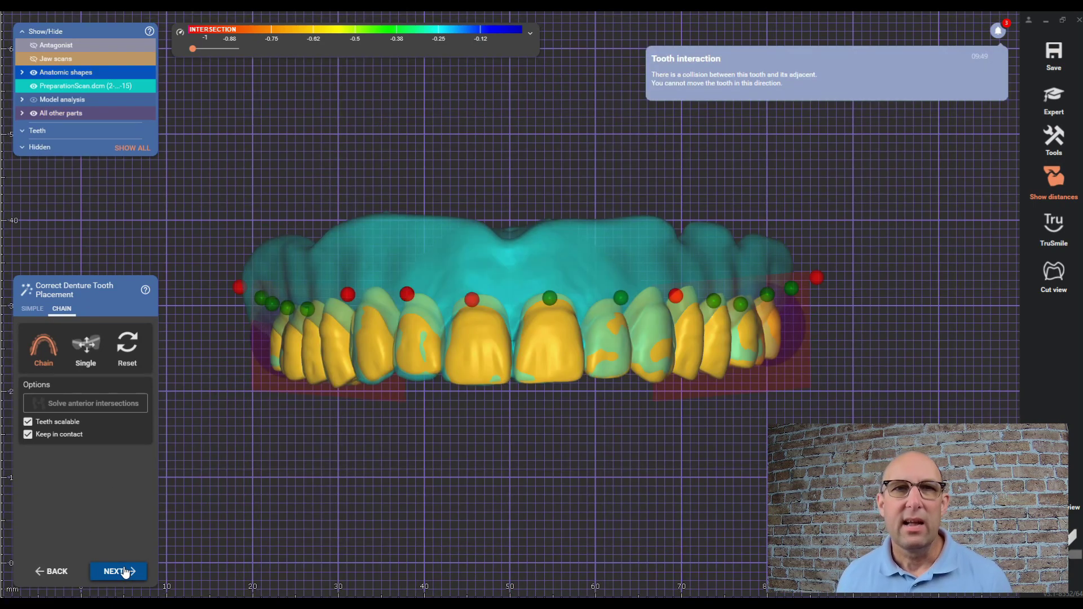
Advance to Free-Forming, smooth the tops of two premolars and a canine, and accept.
{"action": "left_click", "coordinate": [125, 571]}
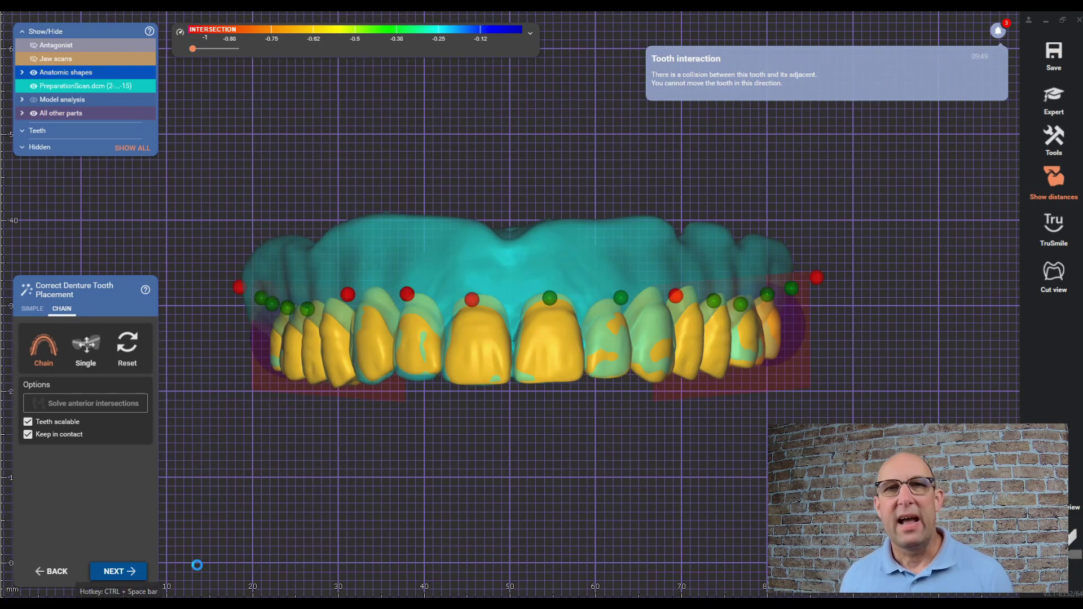
{"action": "left_click", "coordinate": [106, 569]}
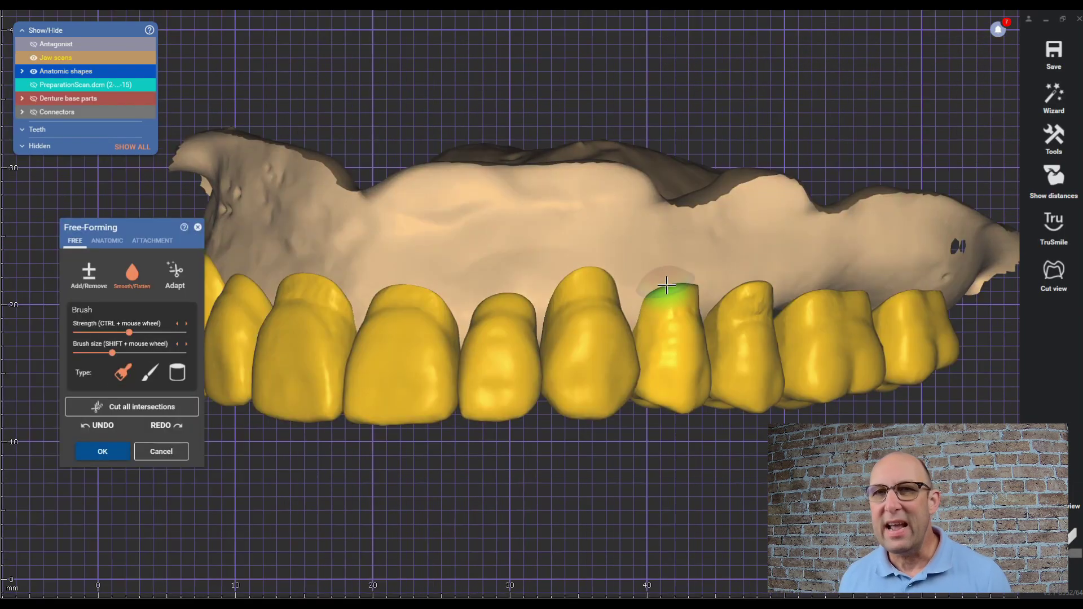
{"action": "left_click_drag", "start_coordinate": [667, 286], "coordinate": [669, 285]}
{"action": "left_click_drag", "start_coordinate": [749, 286], "coordinate": [763, 291]}
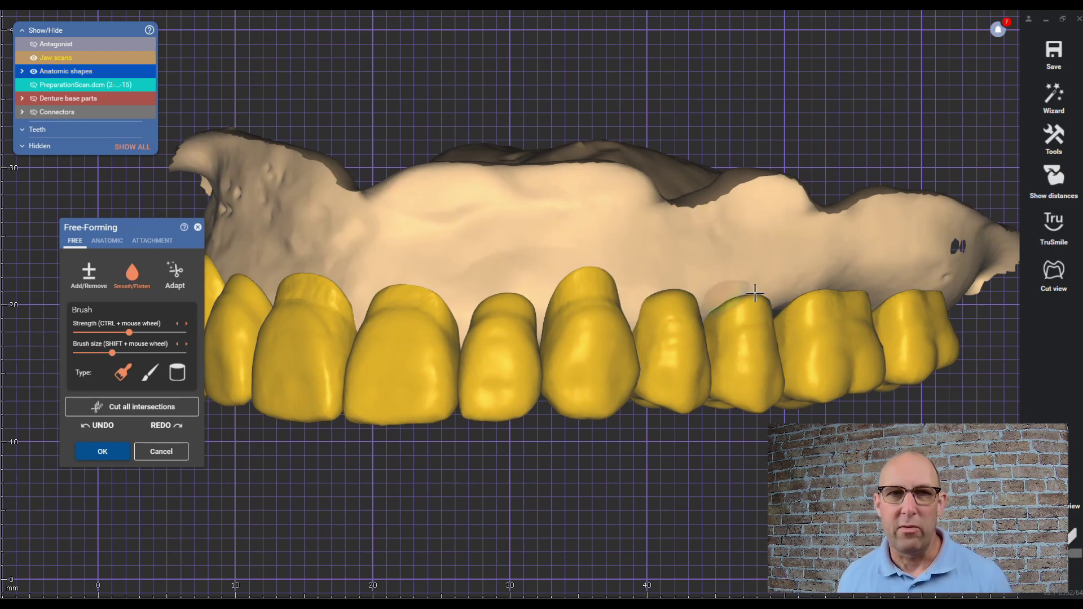
{"action": "left_click_drag", "start_coordinate": [587, 266], "coordinate": [588, 274]}
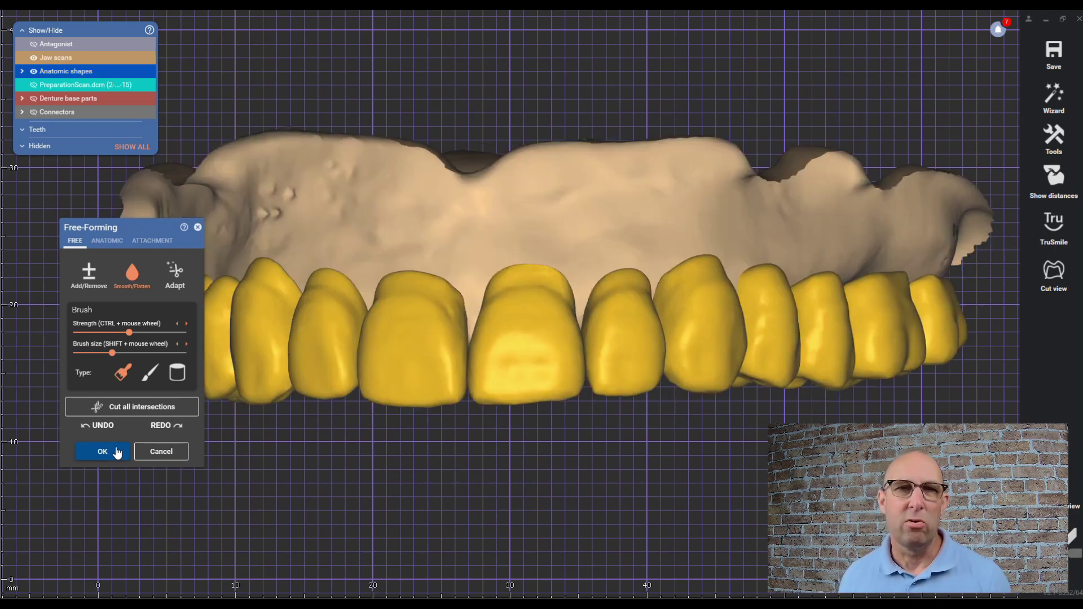
{"action": "left_click", "coordinate": [102, 451]}
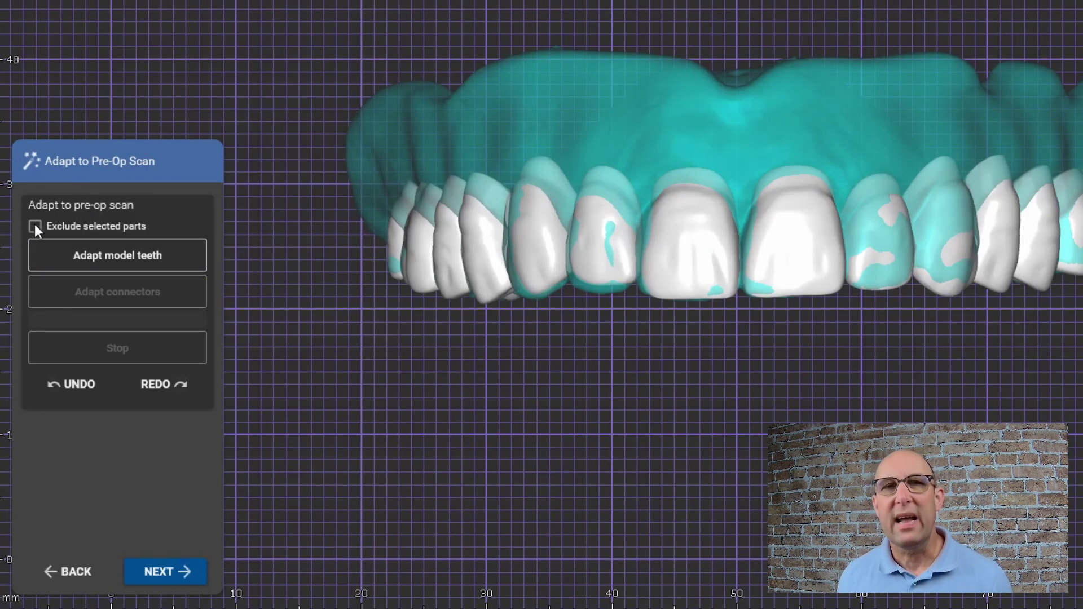
Turn on exclusion of selected parts, marking by clicking instead of painting.
{"action": "left_click", "coordinate": [35, 226]}
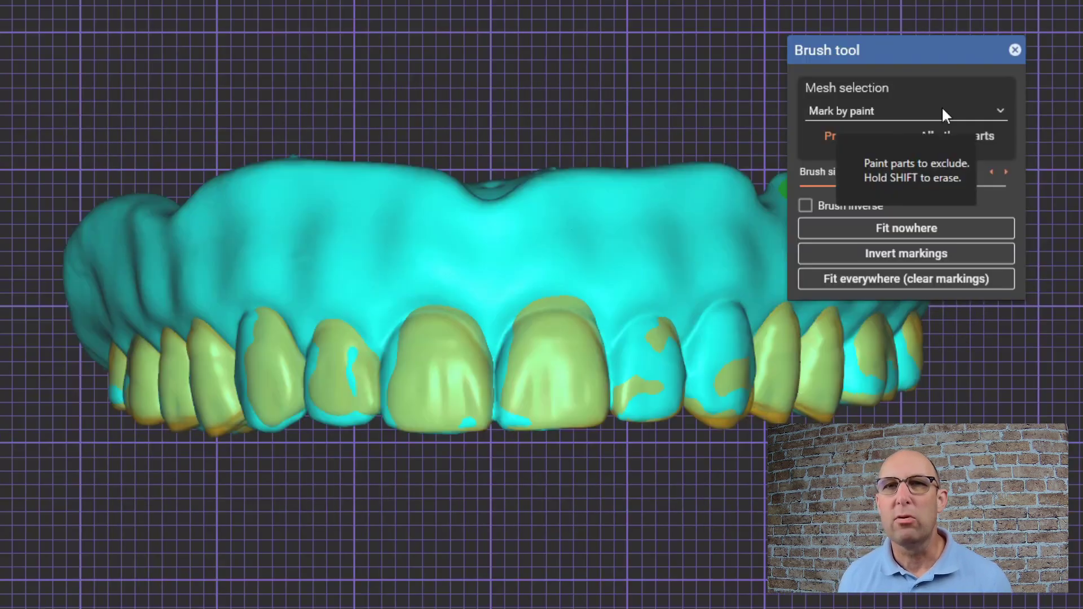
{"action": "left_click", "coordinate": [793, 182]}
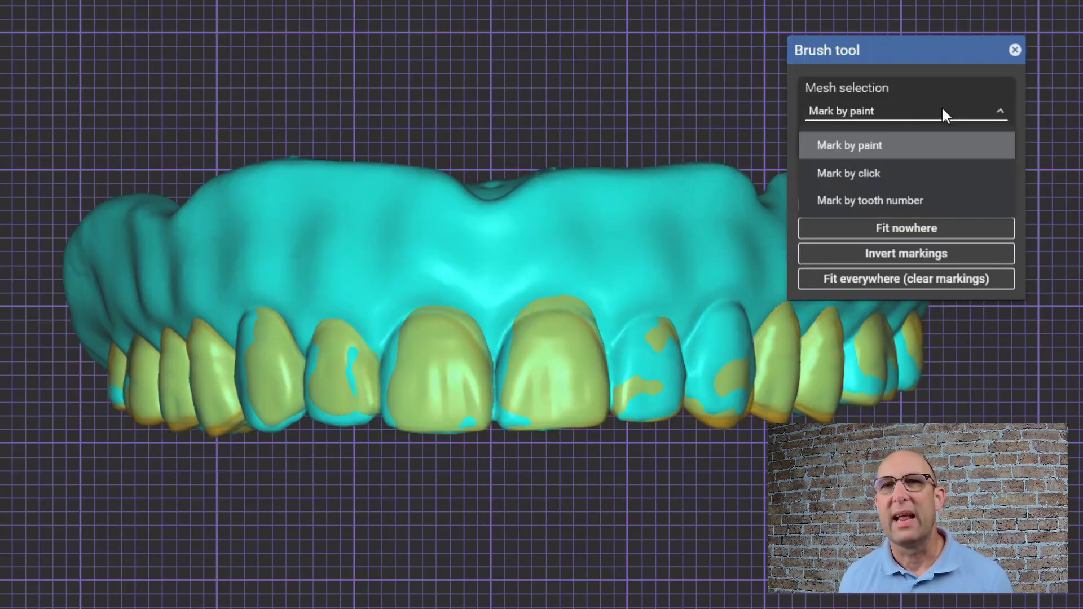
{"action": "left_click", "coordinate": [862, 172]}
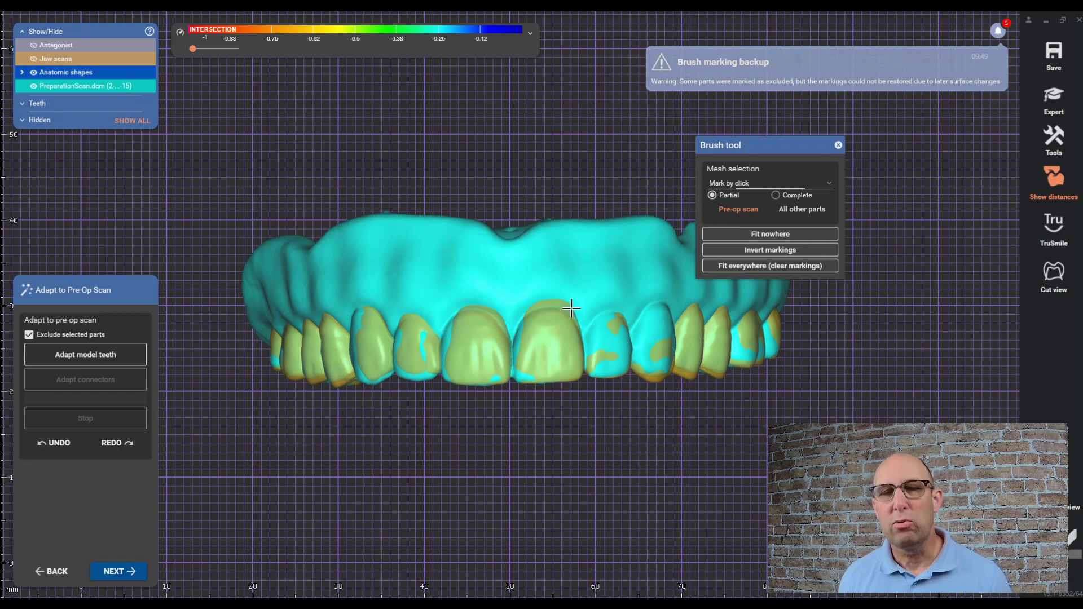
{"action": "right_click_drag", "start_coordinate": [589, 309], "coordinate": [589, 310]}
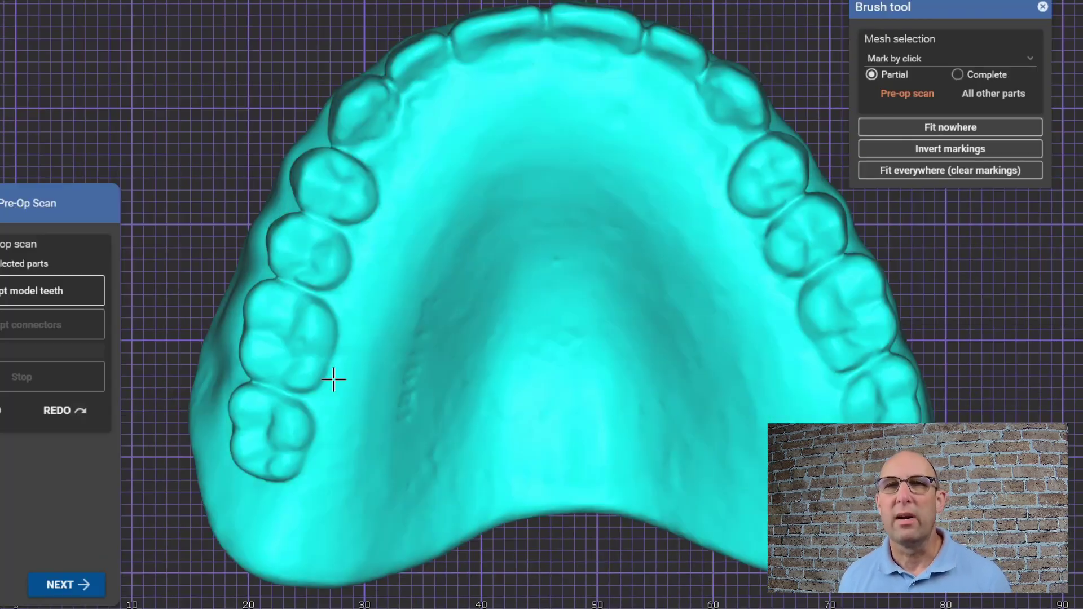
Mark the nine teeth around the arch, then invert so the gums are marked.
{"action": "left_click", "coordinate": [268, 403]}
{"action": "left_click", "coordinate": [276, 328]}
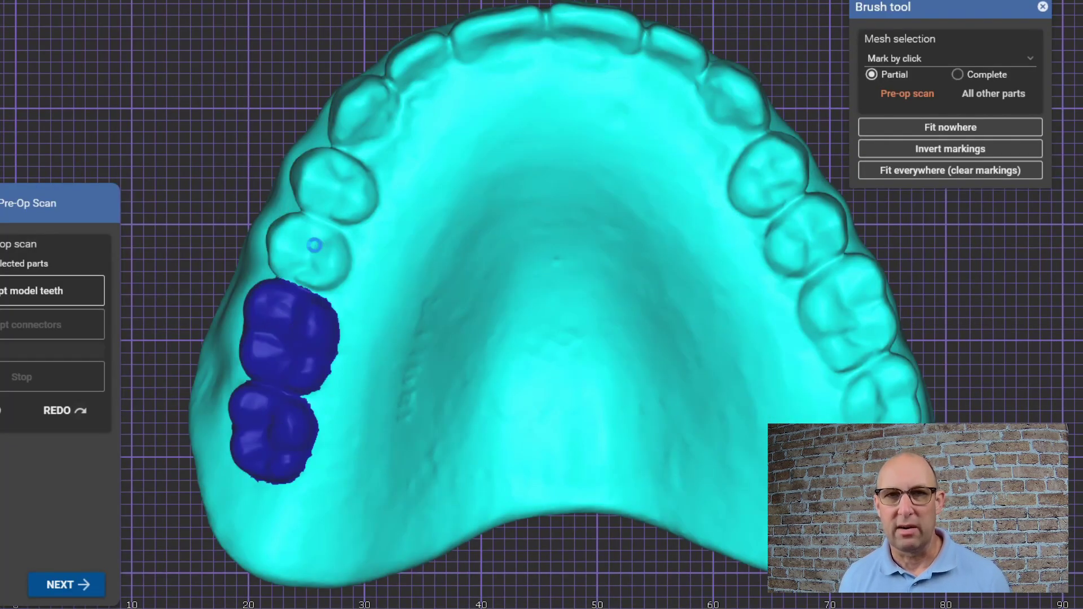
{"action": "left_click", "coordinate": [314, 244]}
{"action": "left_click", "coordinate": [328, 181]}
{"action": "left_click", "coordinate": [362, 110]}
{"action": "left_click", "coordinate": [417, 59]}
{"action": "left_click", "coordinate": [500, 35]}
{"action": "left_click", "coordinate": [620, 29]}
{"action": "left_click", "coordinate": [675, 48]}
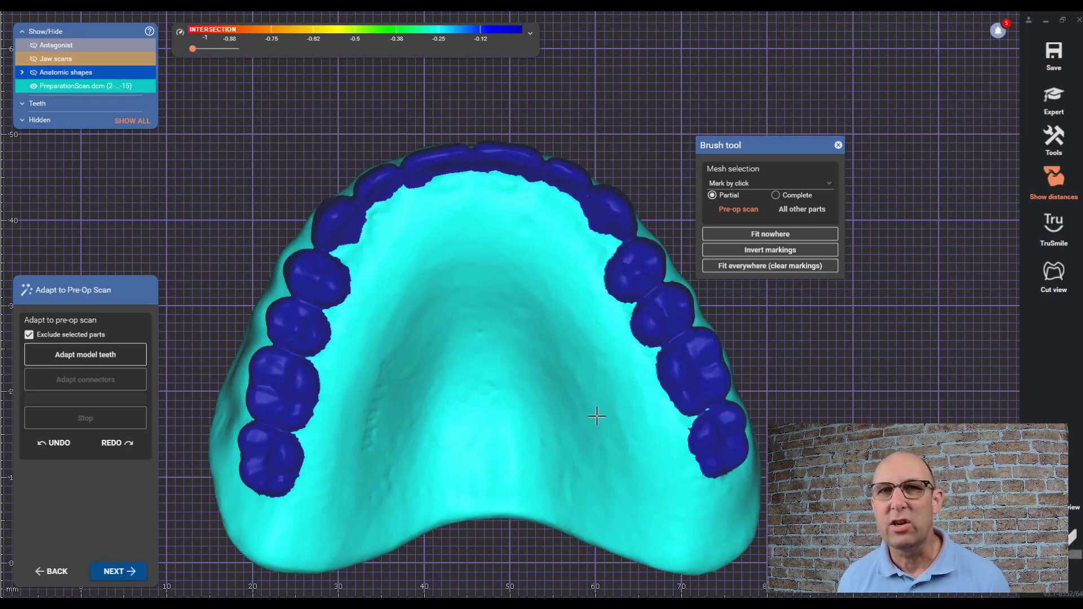
{"action": "right_click_drag", "start_coordinate": [513, 401], "coordinate": [514, 401]}
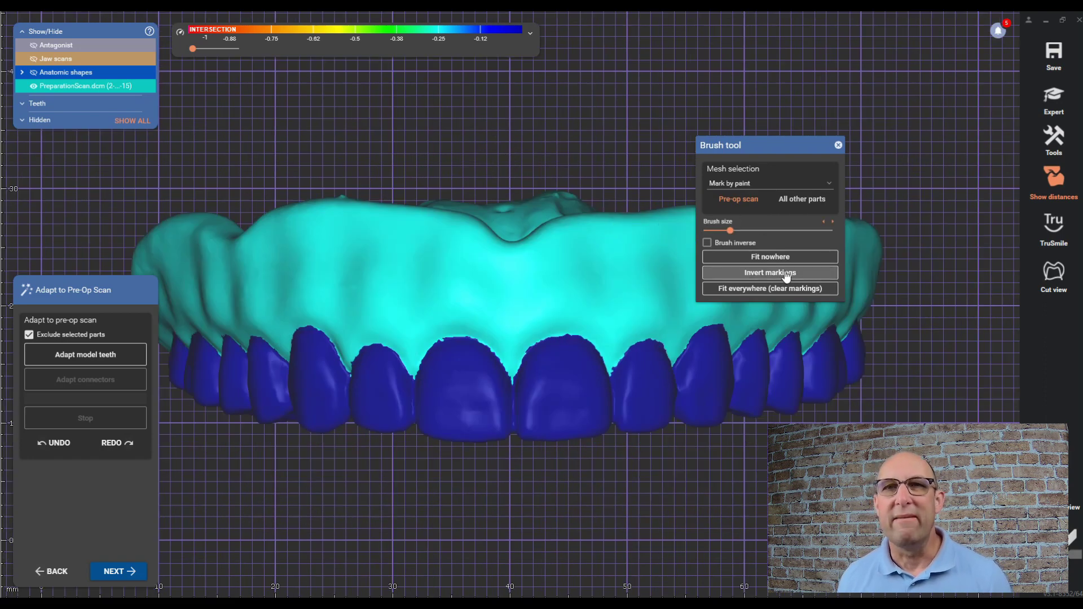
{"action": "left_click", "coordinate": [786, 274]}
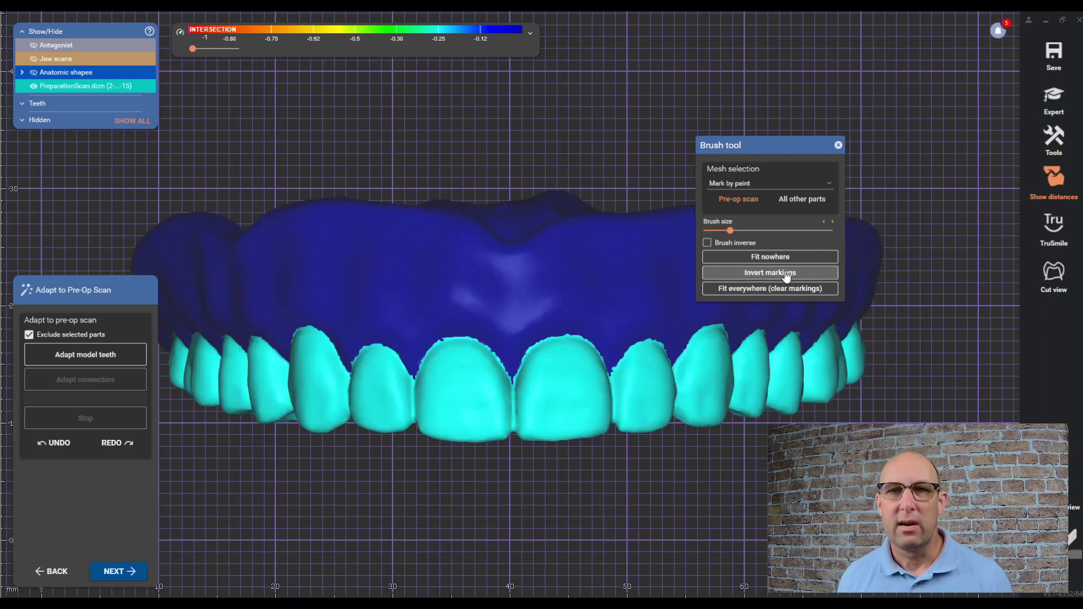
Show anatomic shapes, adapt the model teeth to the pre-op scan and close the marking tool.
{"action": "left_click", "coordinate": [34, 73]}
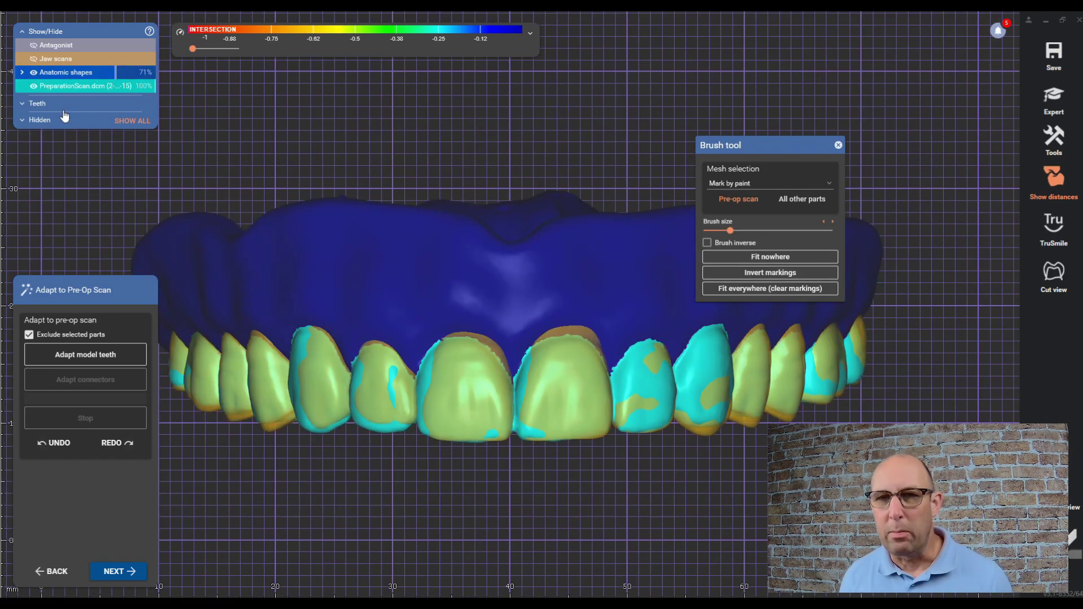
{"action": "left_click", "coordinate": [99, 356]}
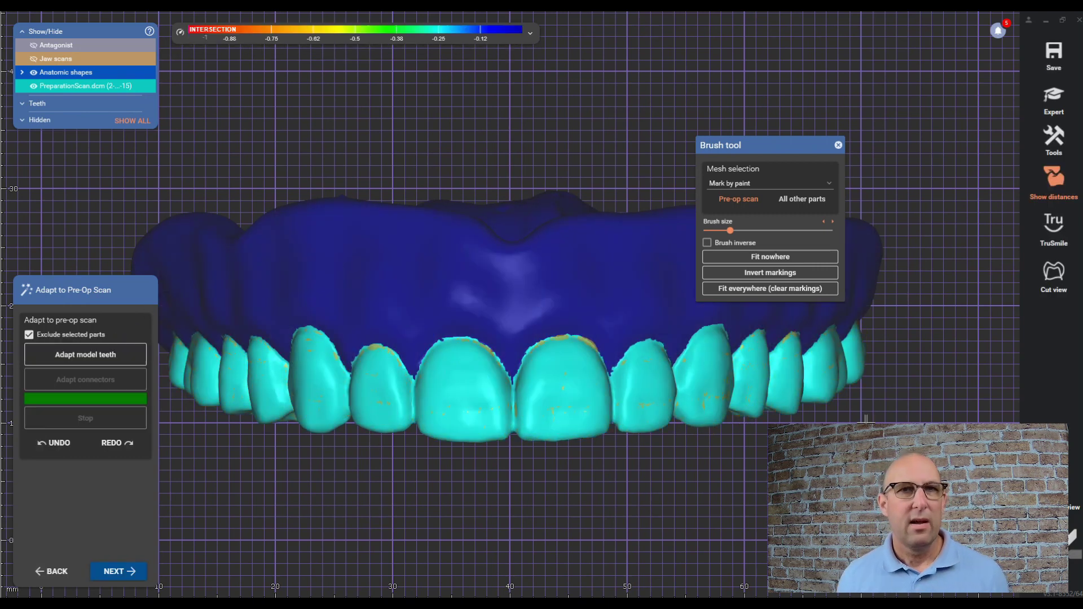
{"action": "left_click", "coordinate": [839, 145]}
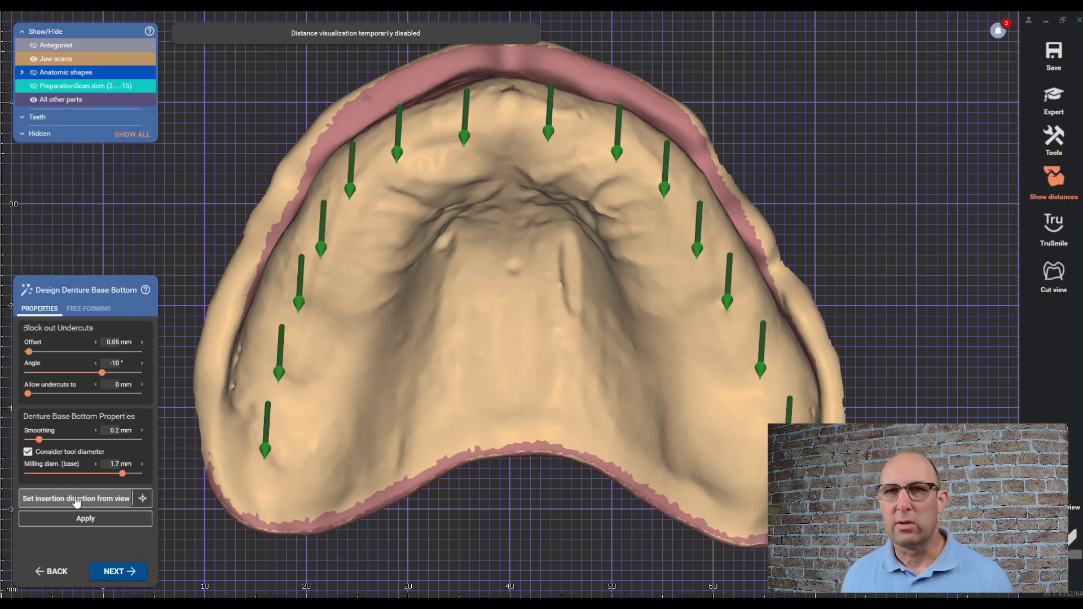
Set the insertion direction from the current view and compute the denture base bottom.
{"action": "left_click", "coordinate": [77, 500]}
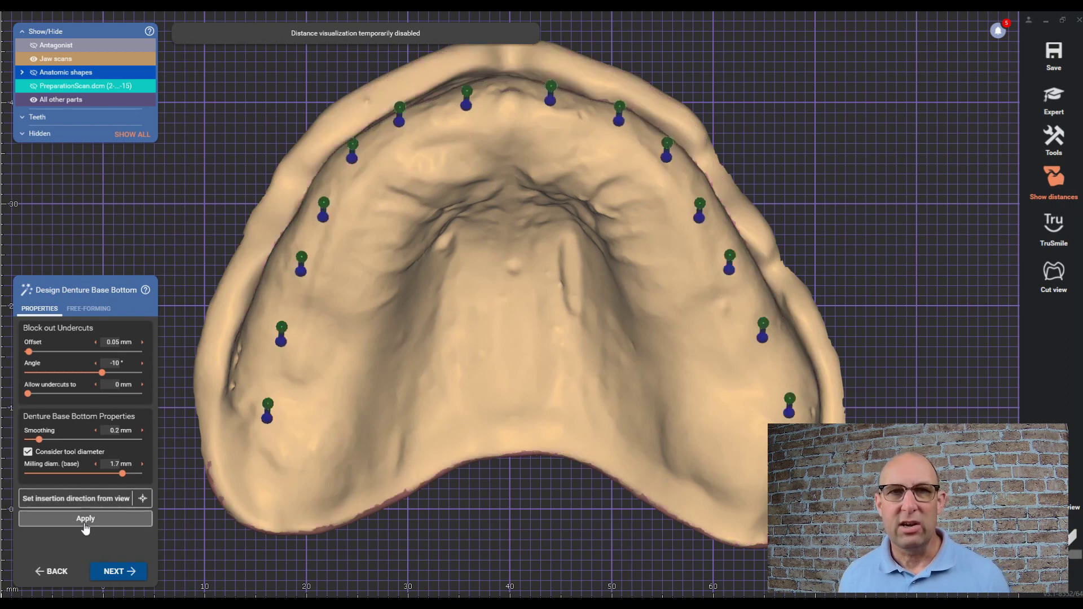
{"action": "left_click", "coordinate": [85, 518]}
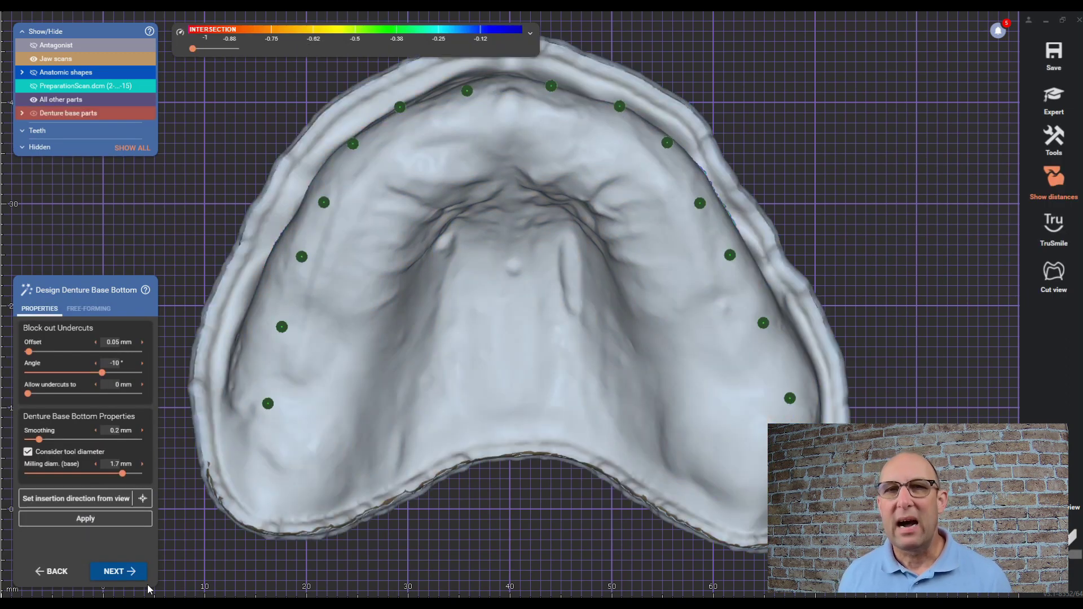
{"action": "left_click", "coordinate": [118, 571]}
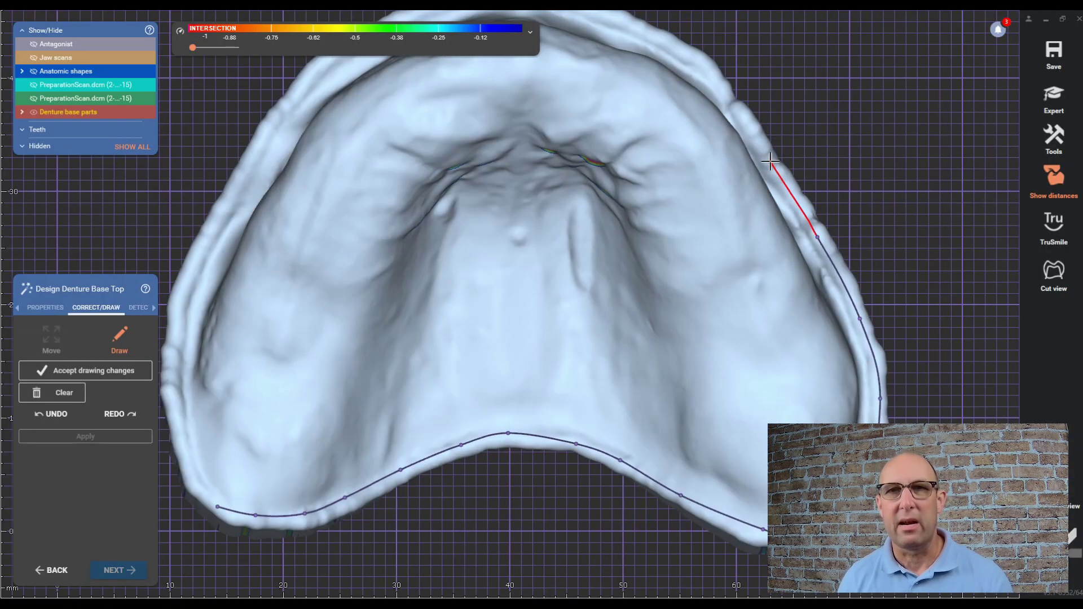
Draw a closed rim line along the ridge for the base top and accept it.
{"action": "left_click", "coordinate": [770, 160]}
{"action": "left_click", "coordinate": [702, 67]}
{"action": "left_click", "coordinate": [644, 35]}
{"action": "middle_click_drag", "start_coordinate": [643, 35], "coordinate": [784, 226]}
{"action": "left_click", "coordinate": [726, 205]}
{"action": "left_click", "coordinate": [658, 185]}
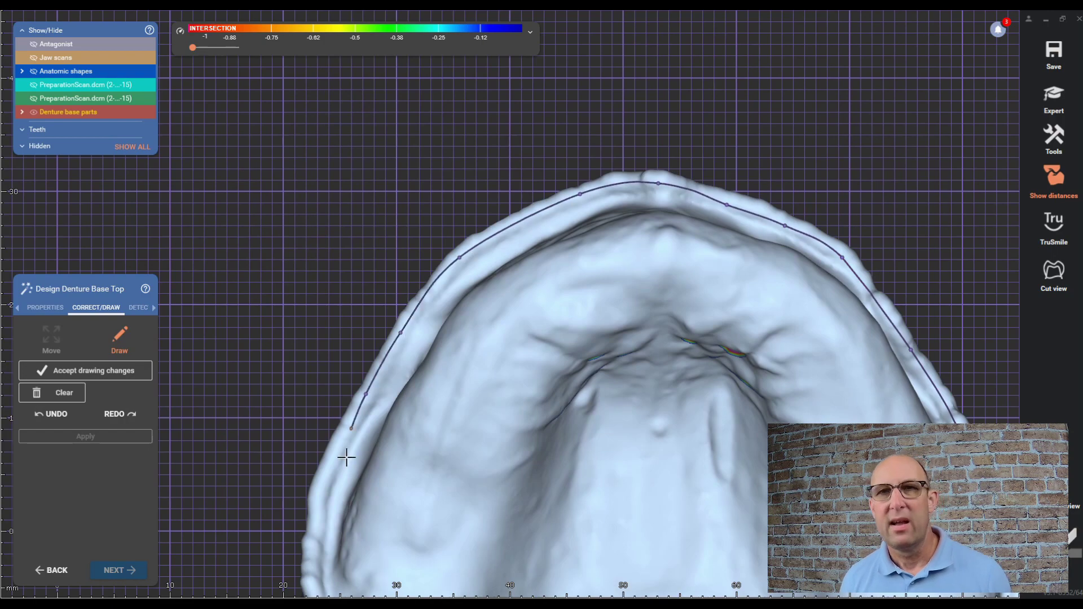
{"action": "left_click", "coordinate": [346, 457]}
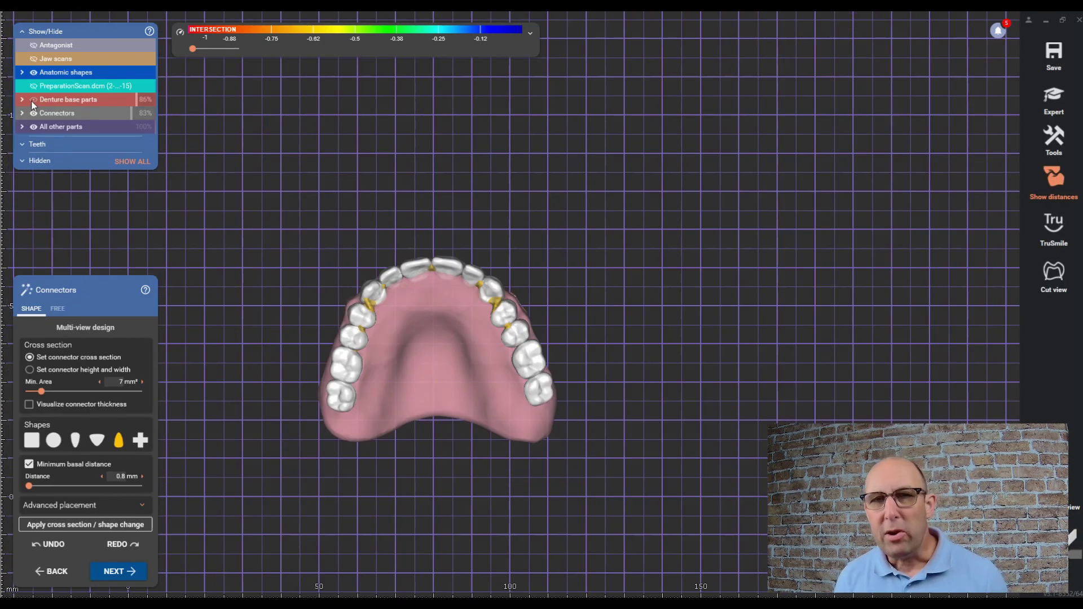
Reposition the two connectors between neighbouring teeth in the Connectors step.
{"action": "left_click", "coordinate": [32, 101]}
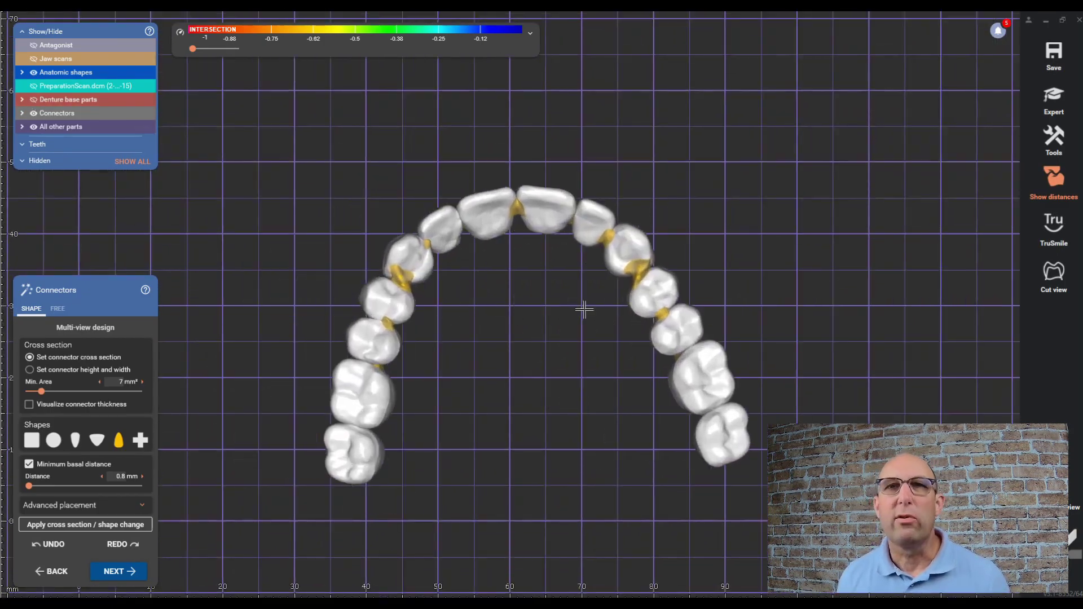
{"action": "scroll", "coordinate": [552, 322], "scroll_direction": "up", "scroll_amount": 2}
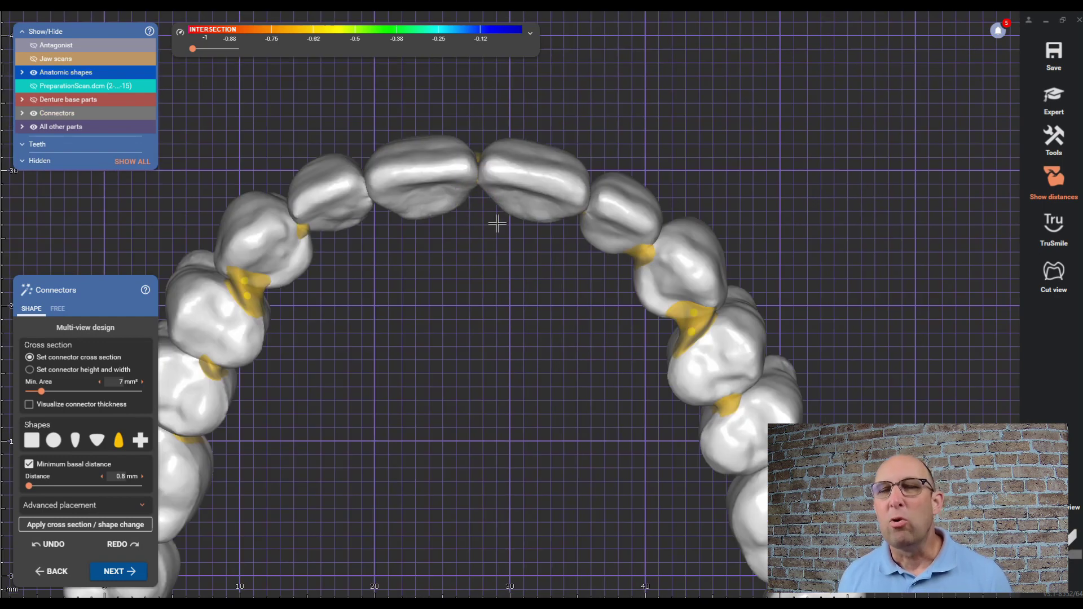
{"action": "scroll", "coordinate": [495, 222], "scroll_direction": "up", "scroll_amount": 3}
{"action": "left_click_drag", "start_coordinate": [595, 257], "coordinate": [614, 244]}
{"action": "left_click_drag", "start_coordinate": [615, 463], "coordinate": [596, 423]}
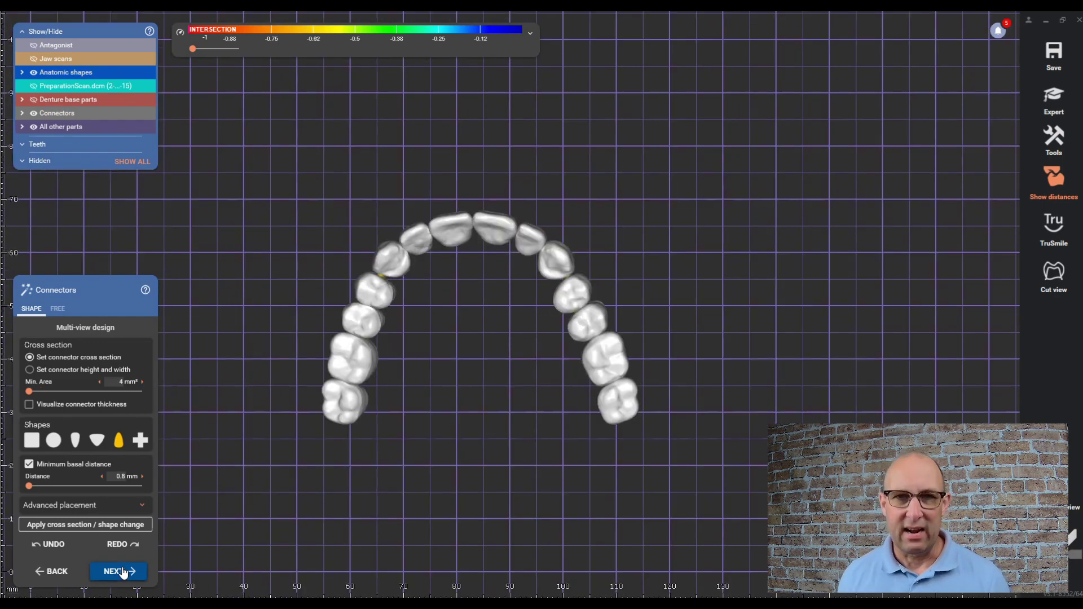
Begin free-forming the denture base with a larger brush and the preparation scan overlaid.
{"action": "left_click", "coordinate": [123, 573]}
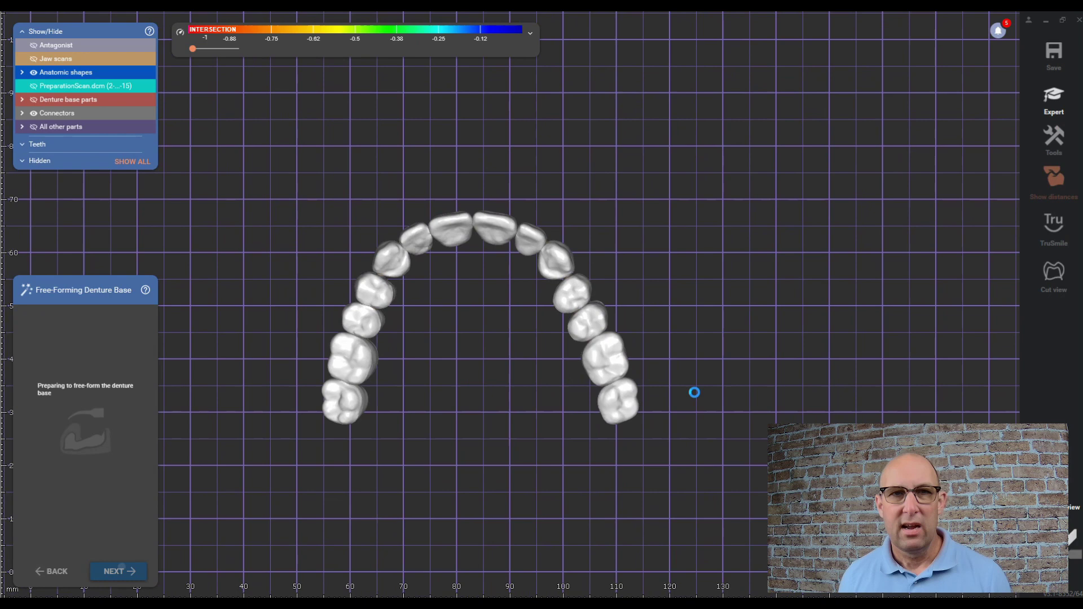
{"action": "right_click_drag", "start_coordinate": [523, 377], "coordinate": [518, 374]}
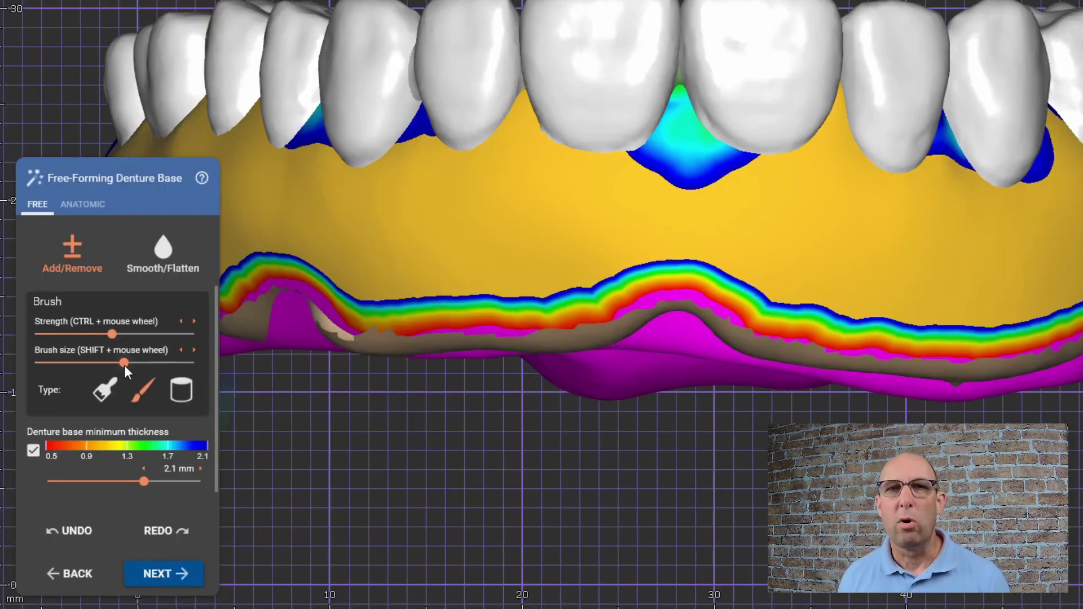
{"action": "left_click_drag", "start_coordinate": [124, 364], "coordinate": [139, 335]}
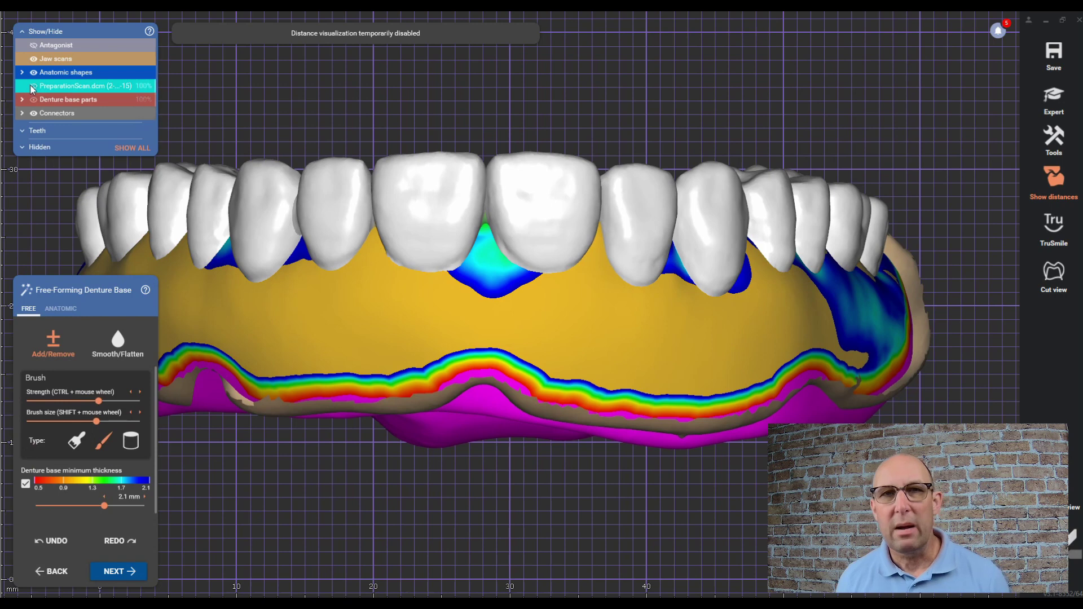
{"action": "left_click", "coordinate": [34, 87]}
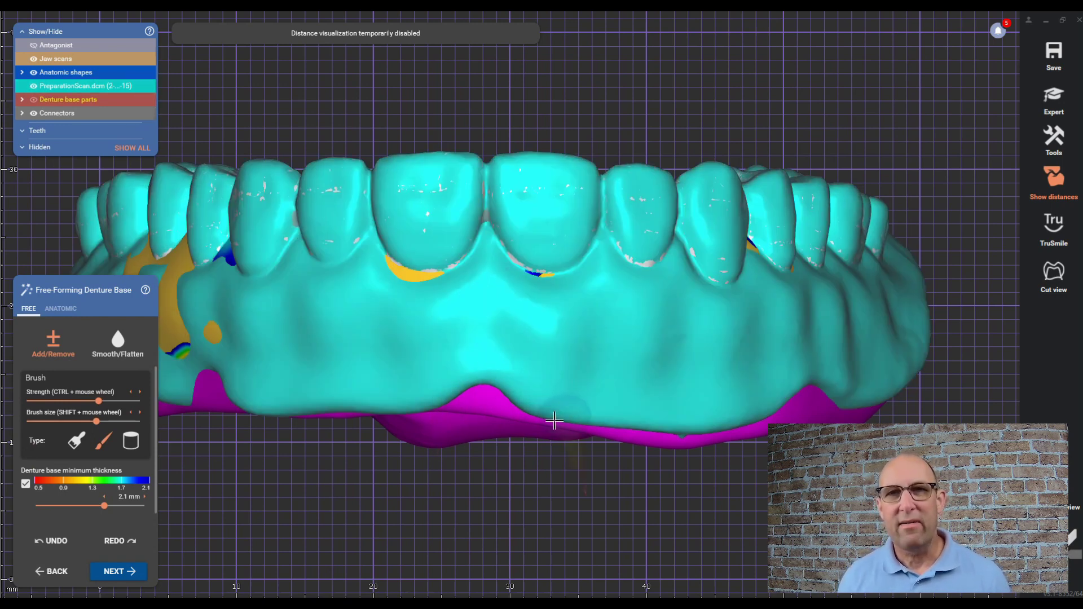
Carve base material away between the front teeth using the Shift removal brush.
{"action": "right_click_drag", "start_coordinate": [402, 406], "coordinate": [463, 383]}
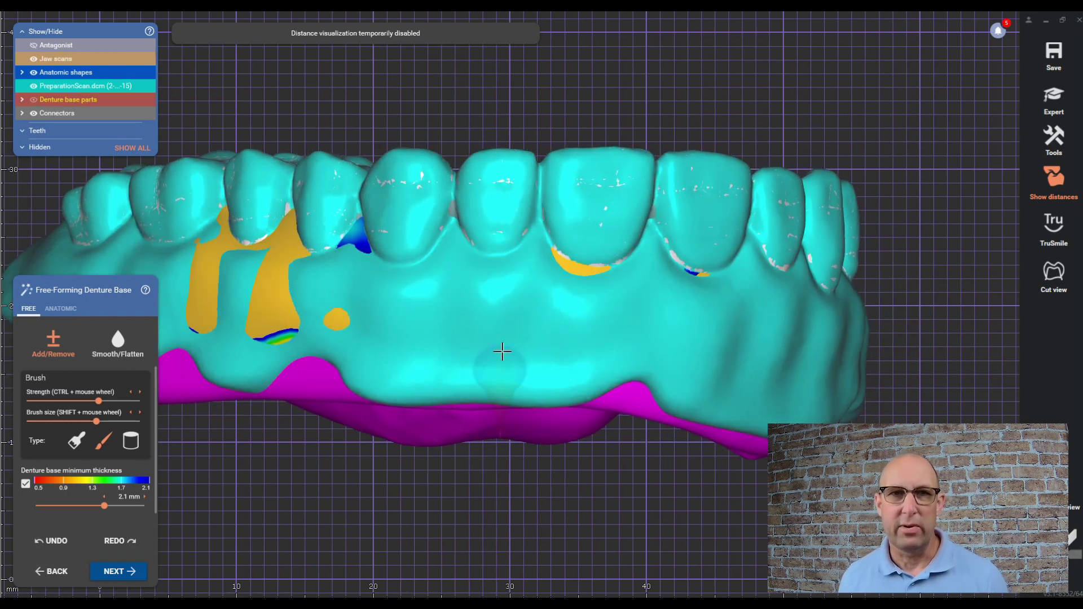
{"action": "right_click_drag", "start_coordinate": [577, 356], "coordinate": [558, 343]}
{"action": "key", "text": "shift"}
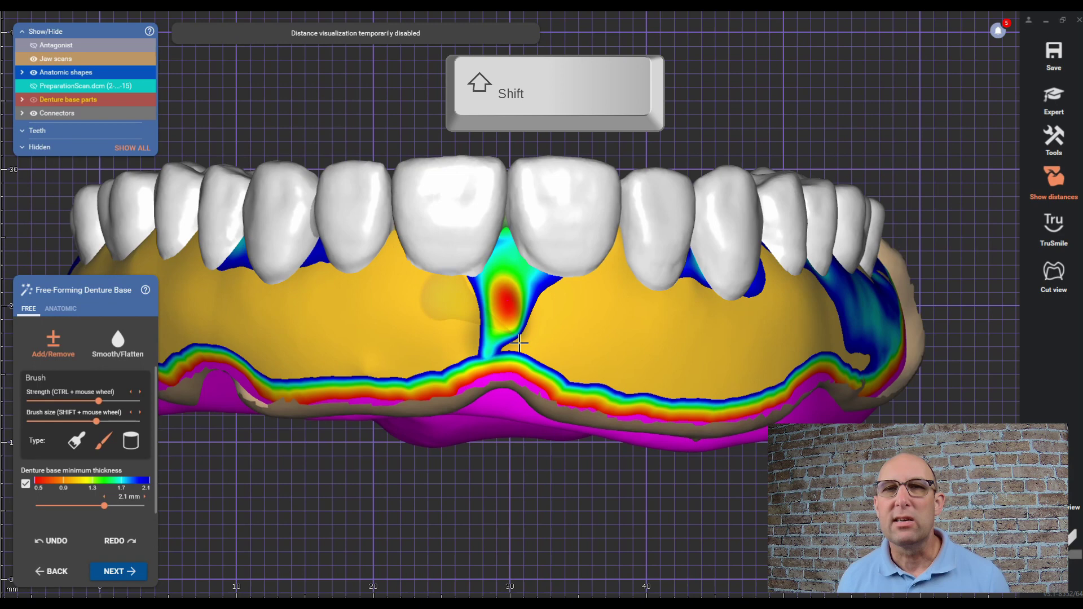
{"action": "right_click_drag", "start_coordinate": [564, 371], "coordinate": [568, 369]}
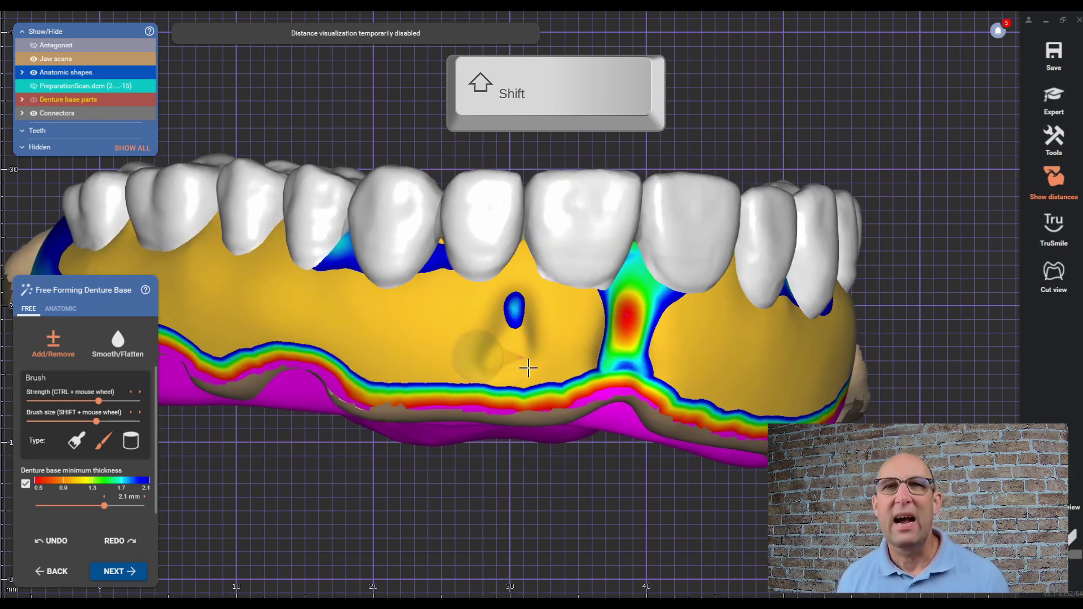
{"action": "mouse_move", "coordinate": [555, 386]}
{"action": "right_mouse_down"}
{"action": "mouse_move", "coordinate": [576, 350]}
{"action": "mouse_move", "coordinate": [547, 316]}
{"action": "right_mouse_up"}
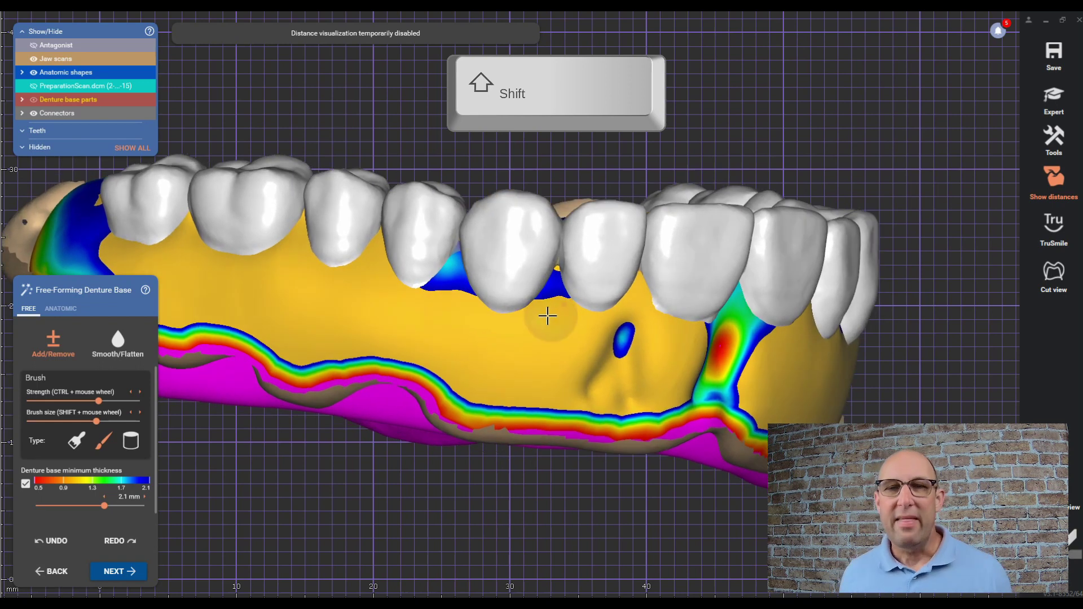
{"action": "left_click_drag", "start_coordinate": [550, 329], "coordinate": [548, 341], "text": "shift"}
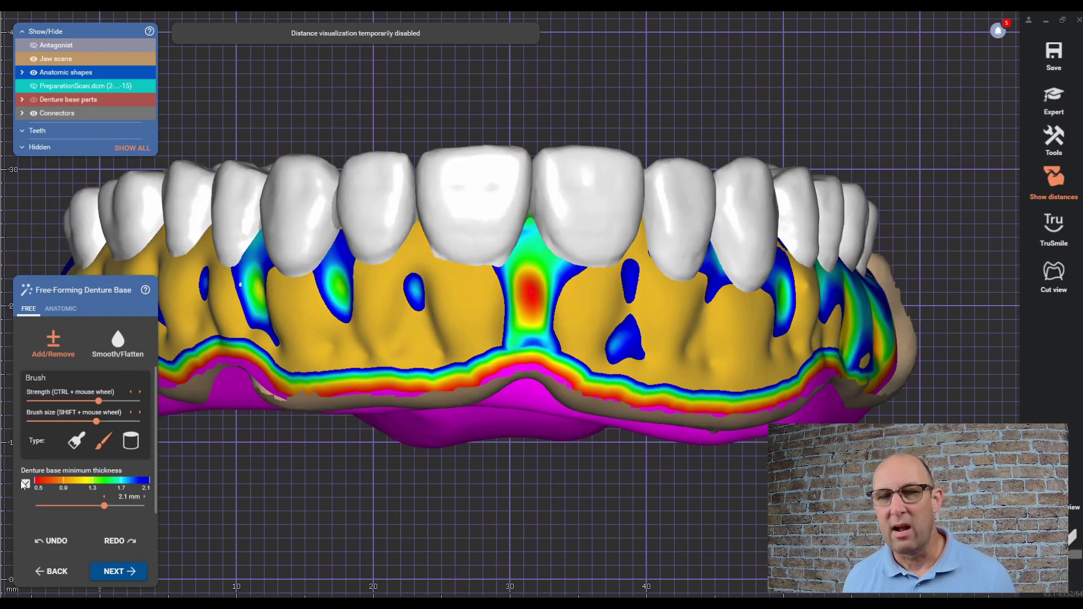
Hide the thickness map and set a flat brush with lower strength and smaller size.
{"action": "left_click", "coordinate": [25, 484]}
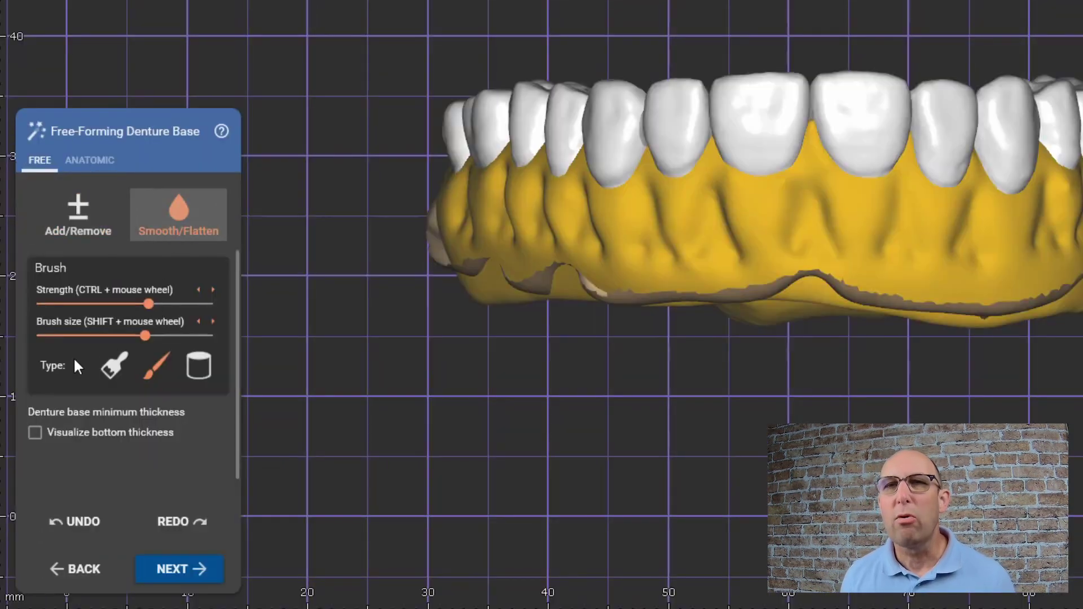
{"action": "left_click", "coordinate": [114, 366]}
{"action": "left_click_drag", "start_coordinate": [148, 304], "coordinate": [125, 305]}
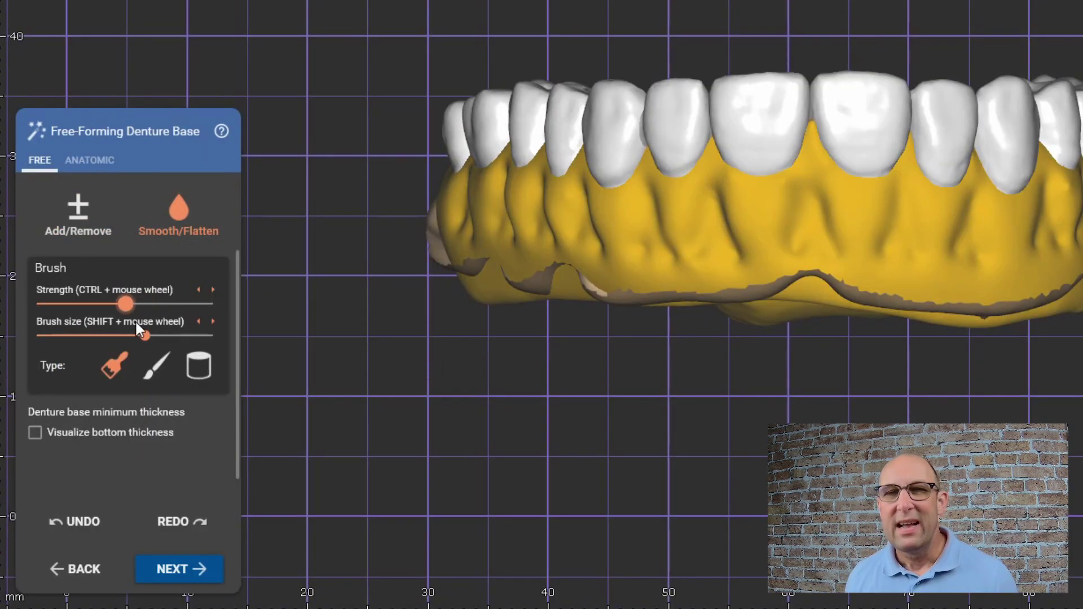
{"action": "left_click", "coordinate": [110, 337]}
Smooth ridges along the sides and middle of the denture base, checking fit against the preparation scan.
{"action": "right_click_drag", "start_coordinate": [664, 251], "coordinate": [804, 241]}
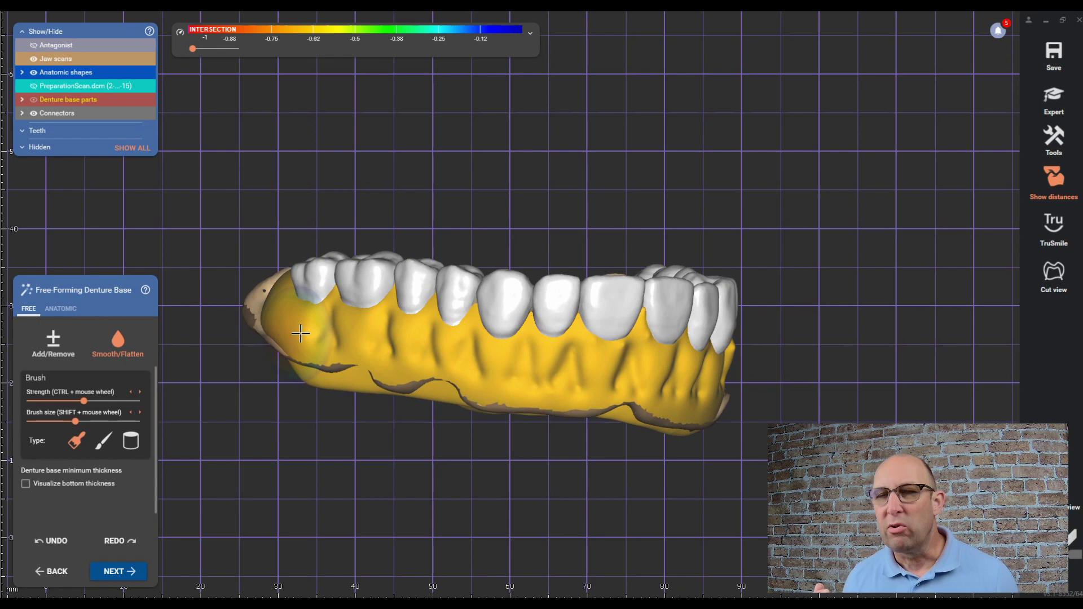
{"action": "mouse_move", "coordinate": [454, 349]}
{"action": "left_mouse_down"}
{"action": "mouse_move", "coordinate": [593, 355]}
{"action": "mouse_move", "coordinate": [418, 356]}
{"action": "mouse_move", "coordinate": [599, 373]}
{"action": "left_mouse_up"}
{"action": "right_click_drag", "start_coordinate": [599, 372], "coordinate": [559, 376]}
{"action": "left_click_drag", "start_coordinate": [471, 371], "coordinate": [757, 335]}
{"action": "left_click_drag", "start_coordinate": [542, 381], "coordinate": [591, 402]}
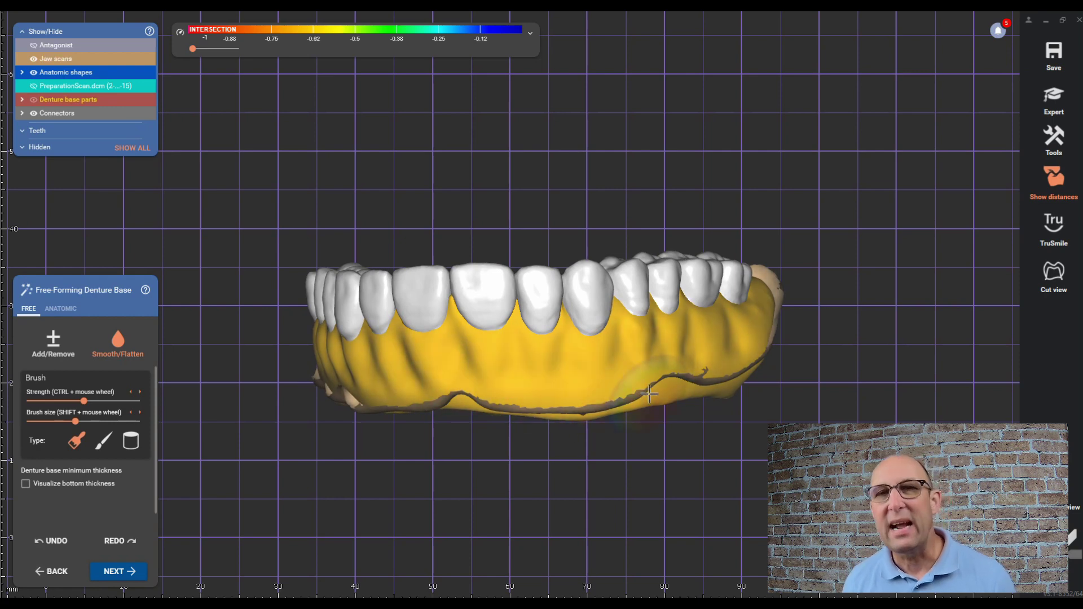
{"action": "right_click_drag", "start_coordinate": [648, 394], "coordinate": [684, 395]}
{"action": "left_click", "coordinate": [34, 87]}
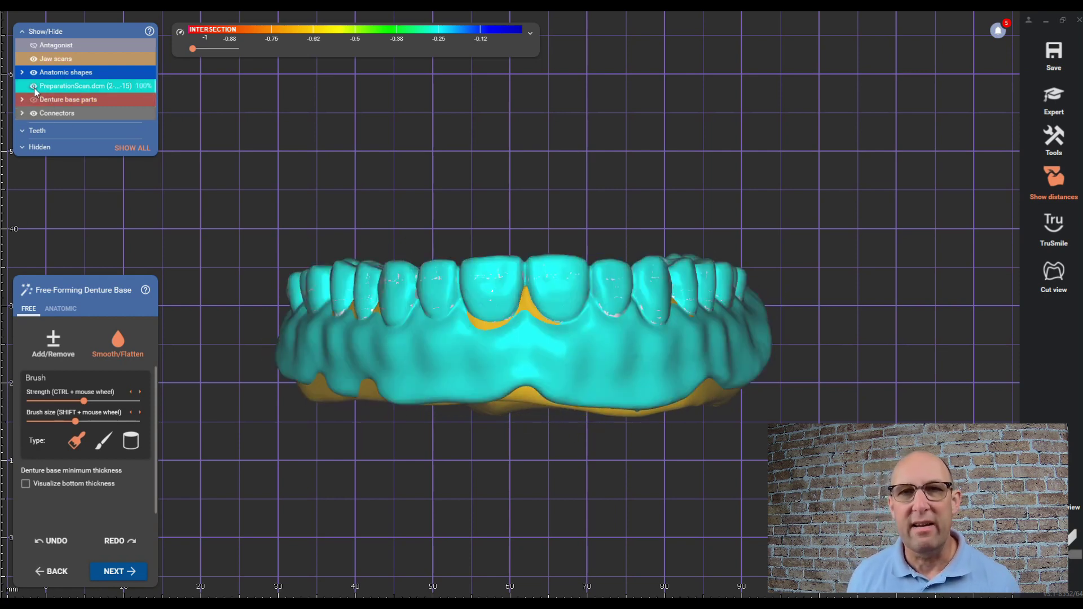
{"action": "left_click", "coordinate": [34, 86]}
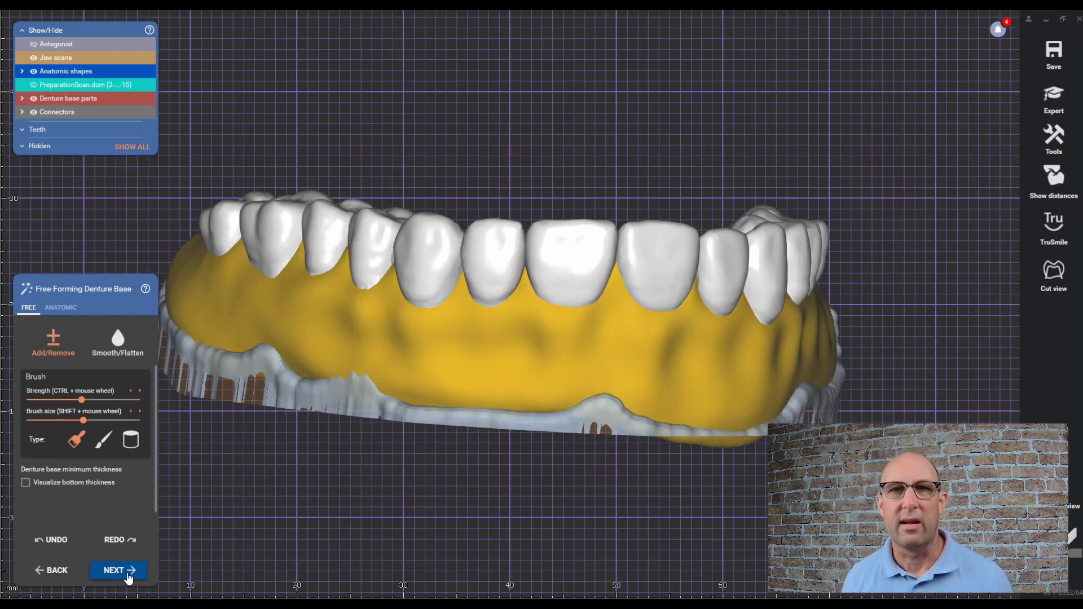
Adapt the denture base to the teeth and proceed to Merge and Save.
{"action": "left_click", "coordinate": [120, 571]}
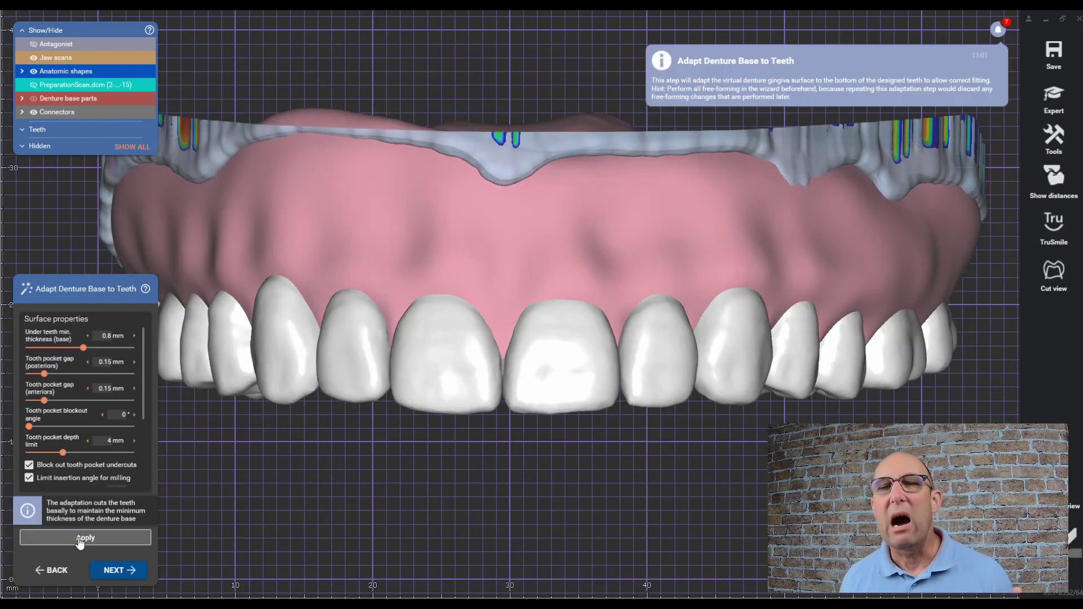
{"action": "left_click", "coordinate": [78, 537]}
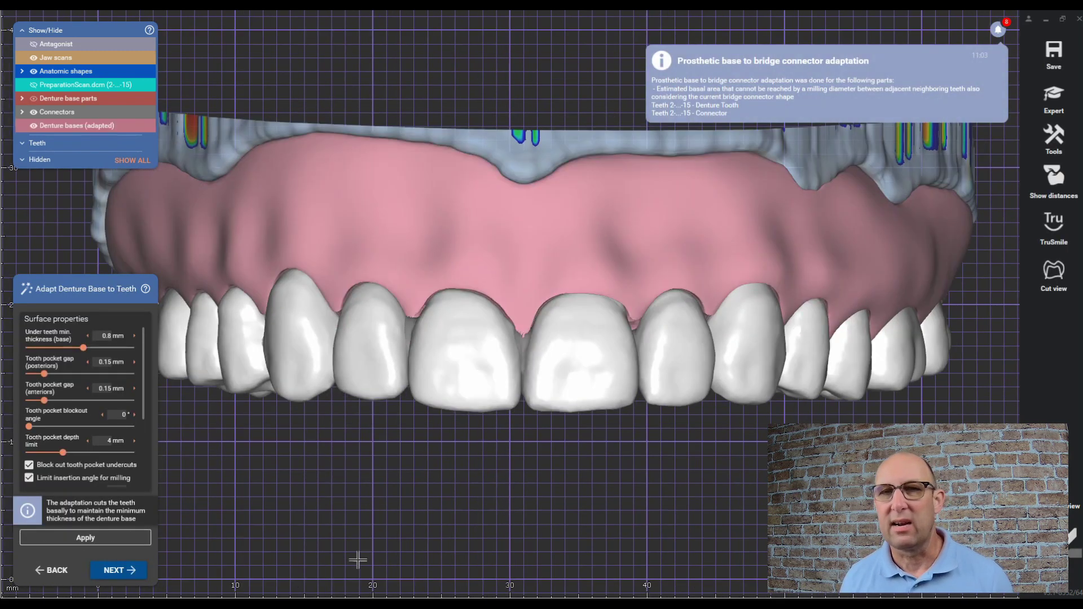
{"action": "left_click", "coordinate": [115, 568]}
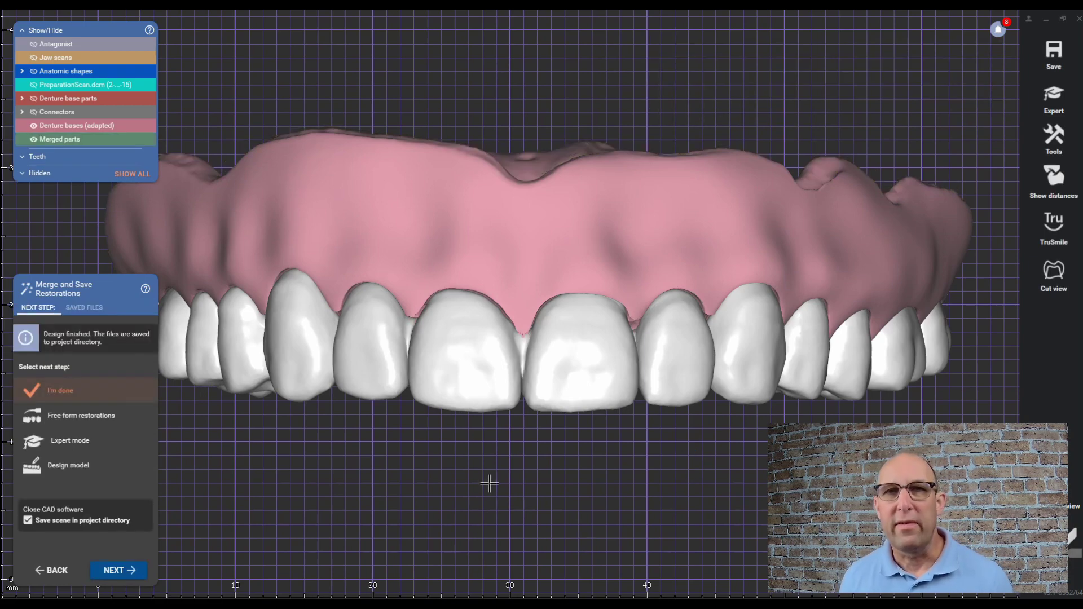
{"action": "right_click_drag", "start_coordinate": [521, 472], "coordinate": [527, 446]}
{"action": "scroll", "coordinate": [527, 445], "scroll_direction": "down", "scroll_amount": 3}
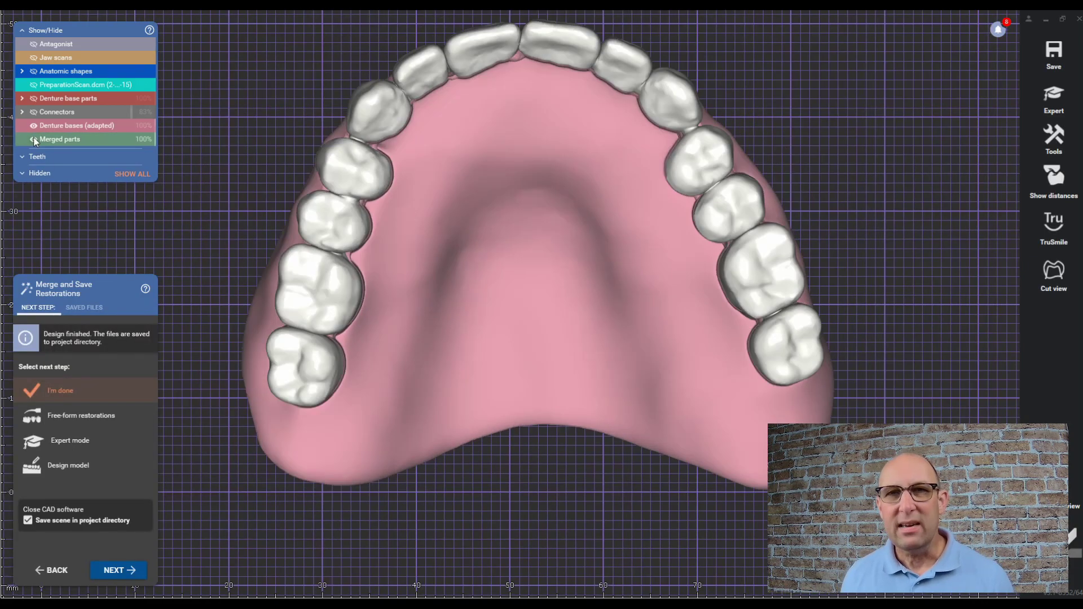
{"action": "left_click", "coordinate": [34, 139]}
{"action": "right_click_drag", "start_coordinate": [336, 225], "coordinate": [337, 233]}
{"action": "left_click", "coordinate": [32, 151]}
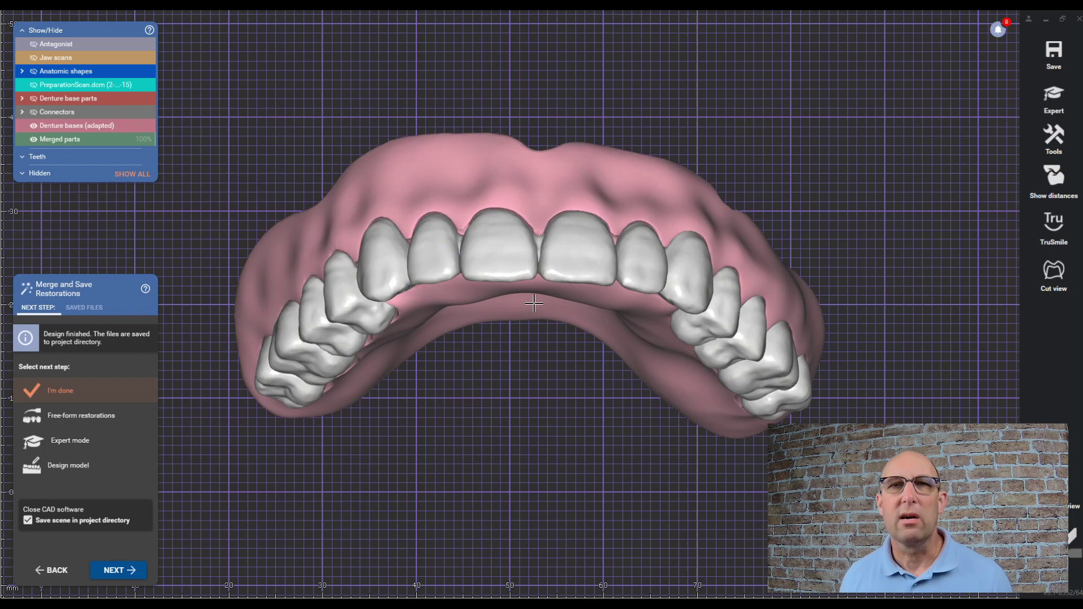